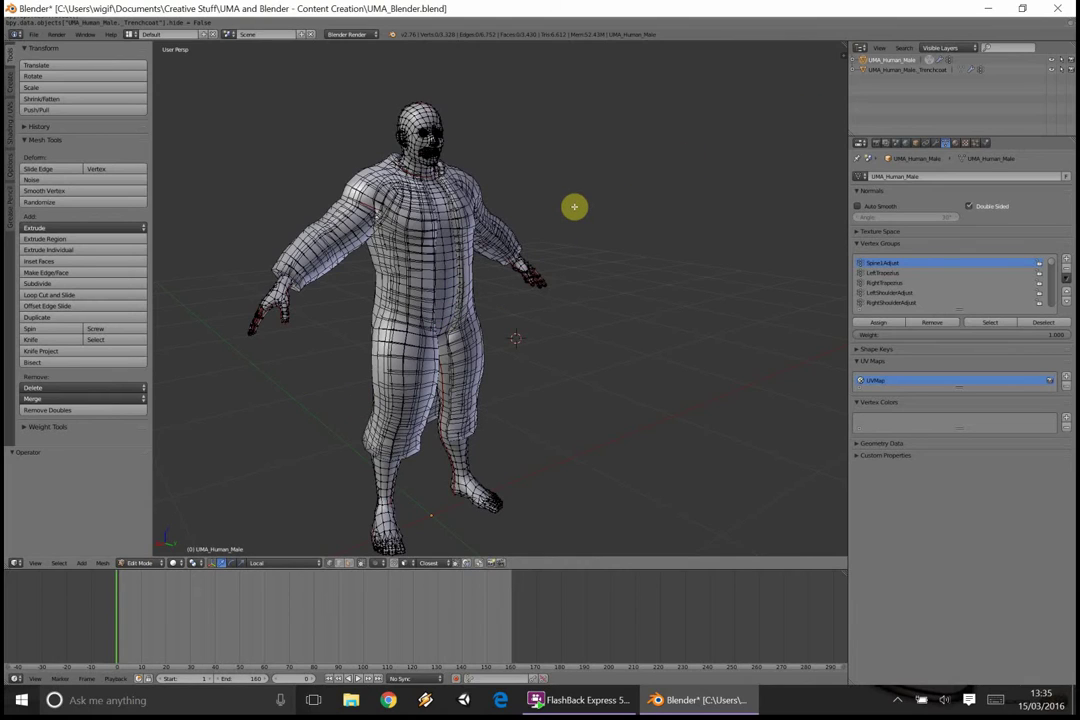
# Hide the trenchcoat object, clear the body mesh selection and switch to vertex select mode
pyautogui.click(1051, 70)
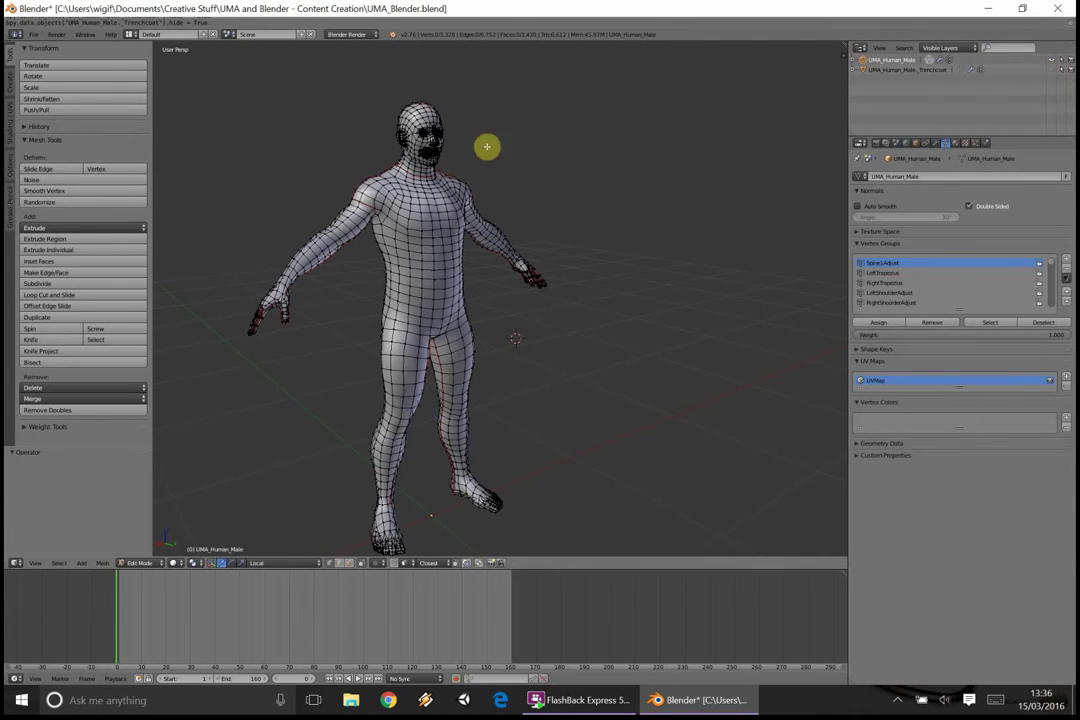
pyautogui.press('a')
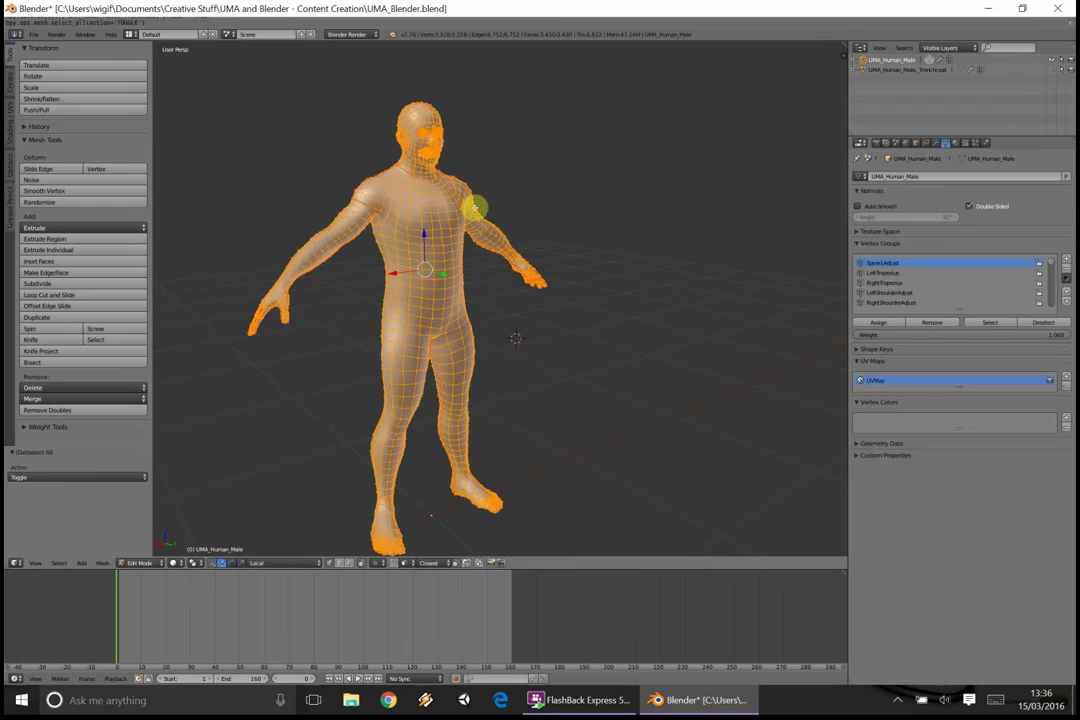
pyautogui.press('a')
pyautogui.press('a')
pyautogui.moveTo(443, 217)
pyautogui.mouseDown(button='middle')
pyautogui.moveTo(427, 212)
pyautogui.moveTo(439, 229)
pyautogui.mouseUp(button='middle')
pyautogui.press('a')
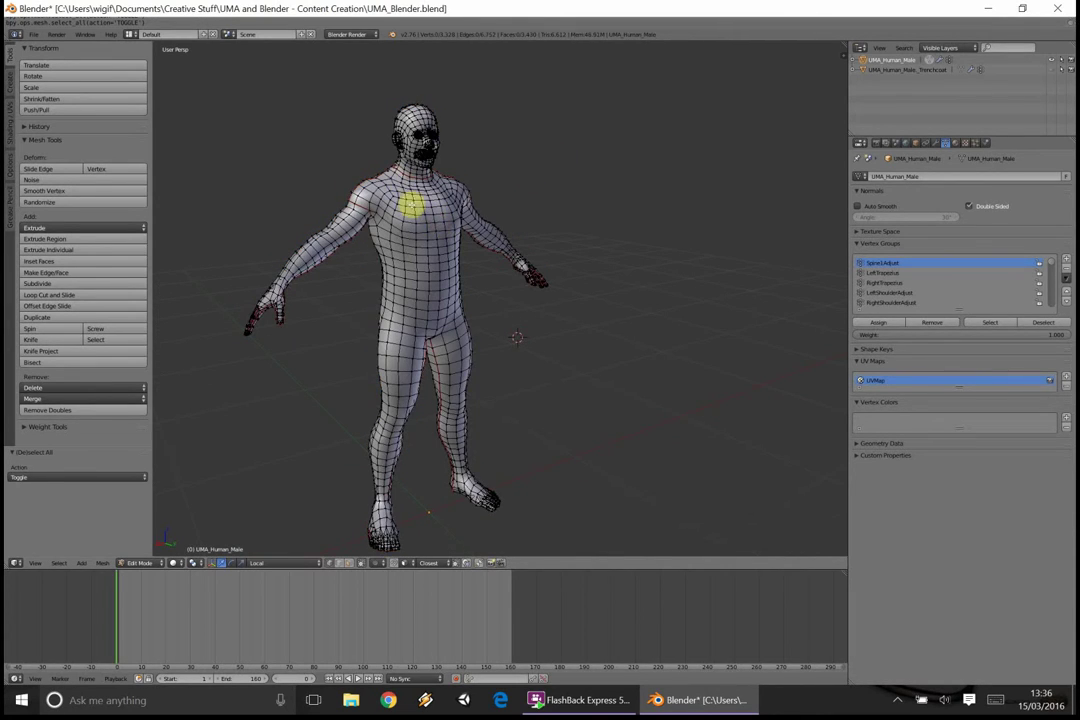
pyautogui.click(346, 566)
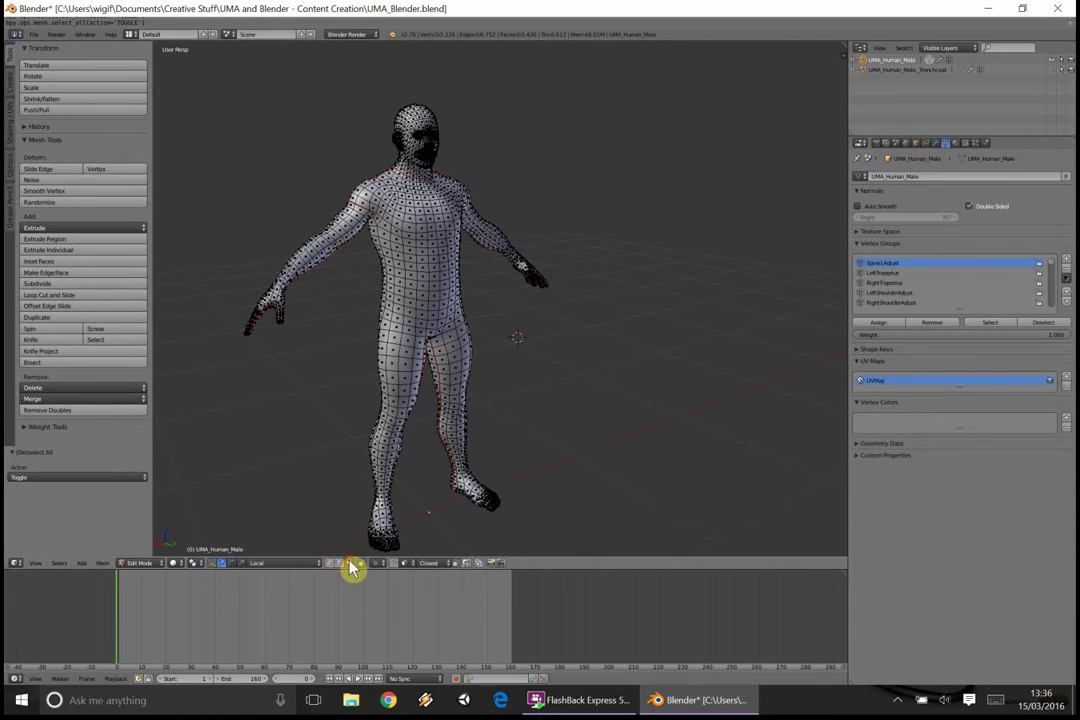
# Select the edge loops around both forearms of the body
pyautogui.moveTo(437, 227)
pyautogui.mouseDown(button='middle')
pyautogui.moveTo(386, 234)
pyautogui.moveTo(393, 243)
pyautogui.moveTo(421, 234)
pyautogui.mouseUp(button='middle')
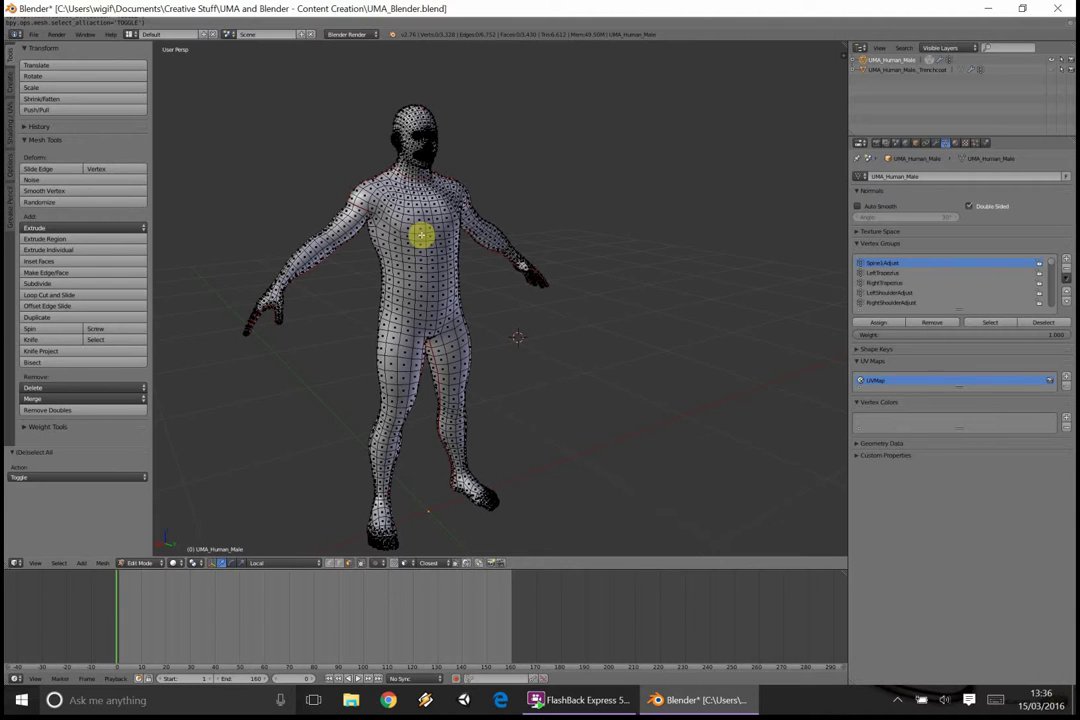
pyautogui.moveTo(421, 234); pyautogui.dragTo(291, 266, button='middle')
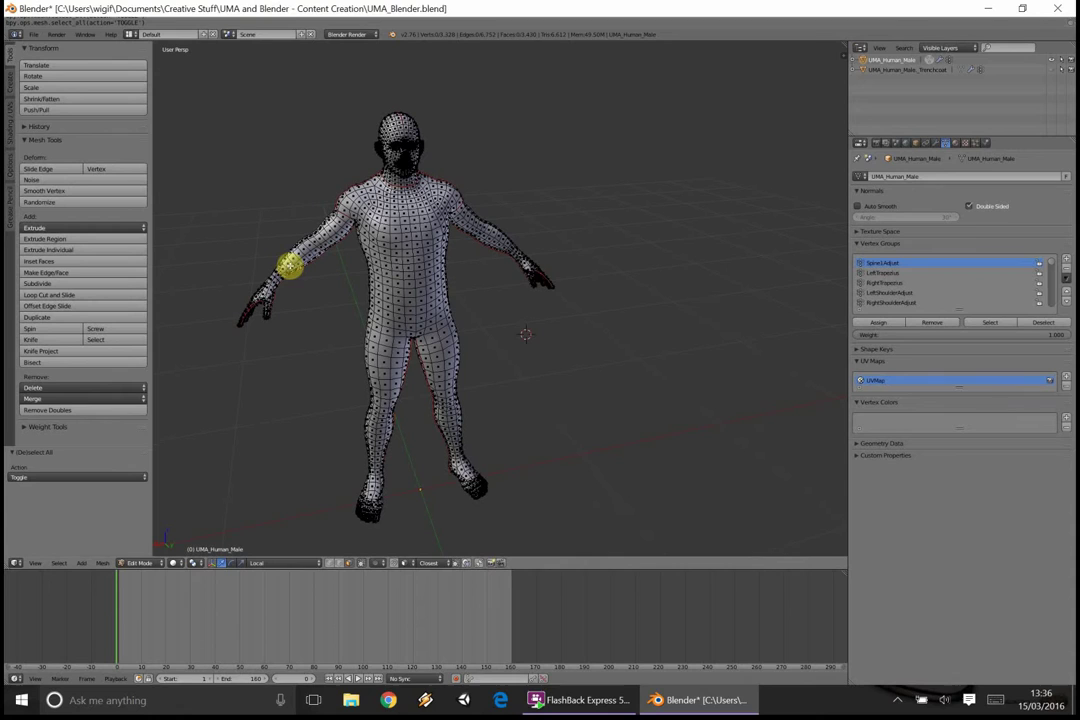
pyautogui.rightClick(290, 265)
pyautogui.moveTo(506, 251)
pyautogui.mouseDown(button='middle')
pyautogui.moveTo(485, 219)
pyautogui.moveTo(499, 240)
pyautogui.mouseUp(button='middle')
pyautogui.keyDown('shift'); pyautogui.rightClick(497, 238); pyautogui.keyUp('shift')
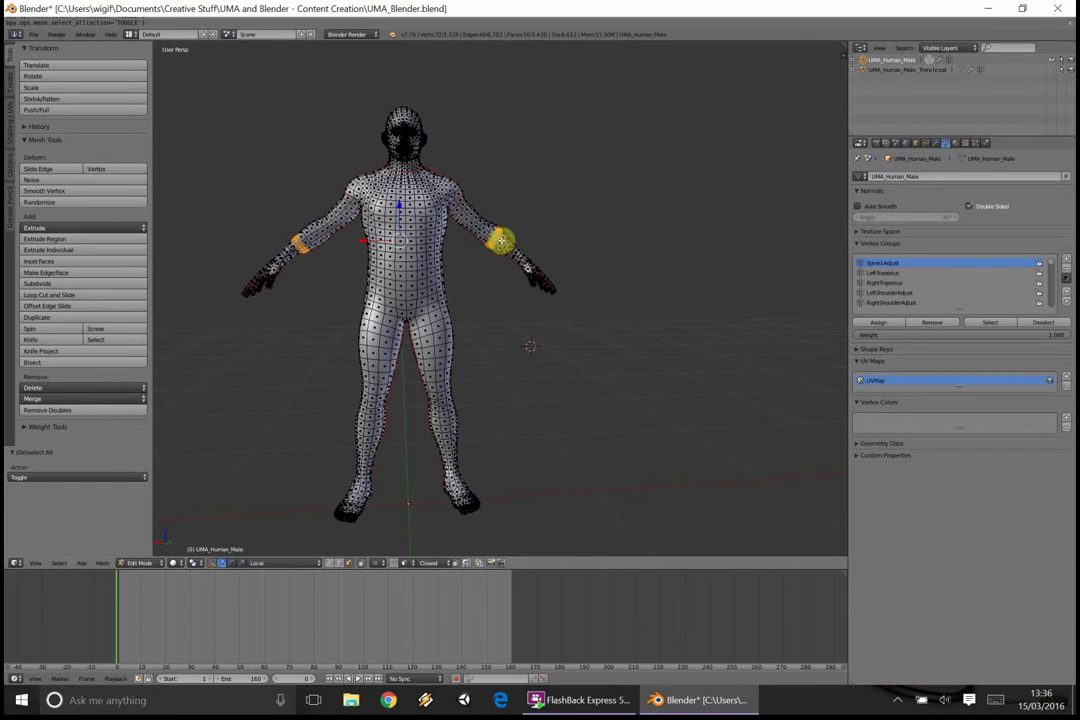
pyautogui.keyDown('alt'); pyautogui.keyDown('shift'); pyautogui.rightClick(500, 241); pyautogui.keyUp('shift'); pyautogui.keyUp('alt')
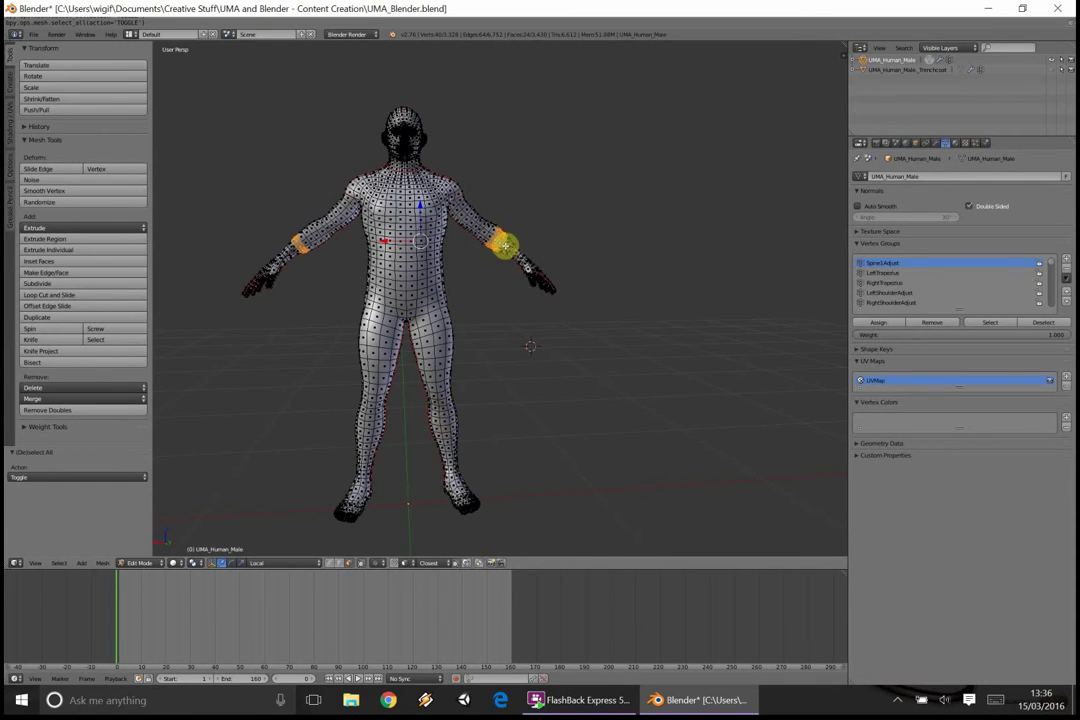
# Add both knee edge loops and the neck edge loop to the selection
pyautogui.keyDown('alt'); pyautogui.keyDown('shift'); pyautogui.rightClick(443, 437); pyautogui.keyUp('shift'); pyautogui.keyUp('alt')
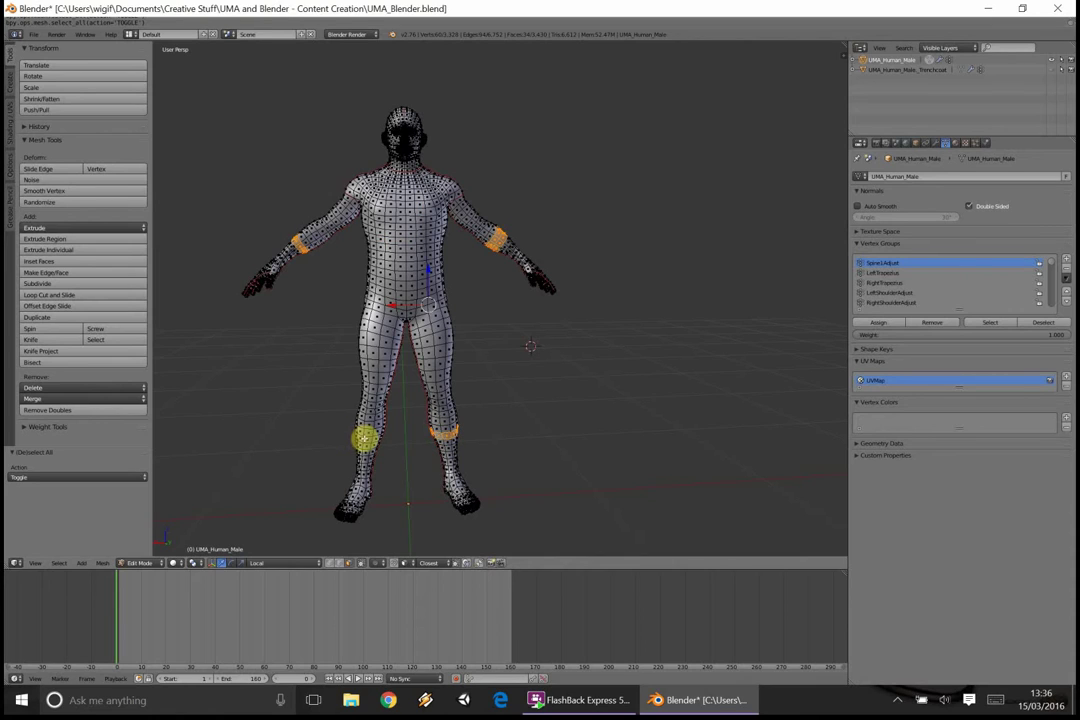
pyautogui.keyDown('alt'); pyautogui.keyDown('shift'); pyautogui.rightClick(364, 438); pyautogui.keyUp('shift'); pyautogui.keyUp('alt')
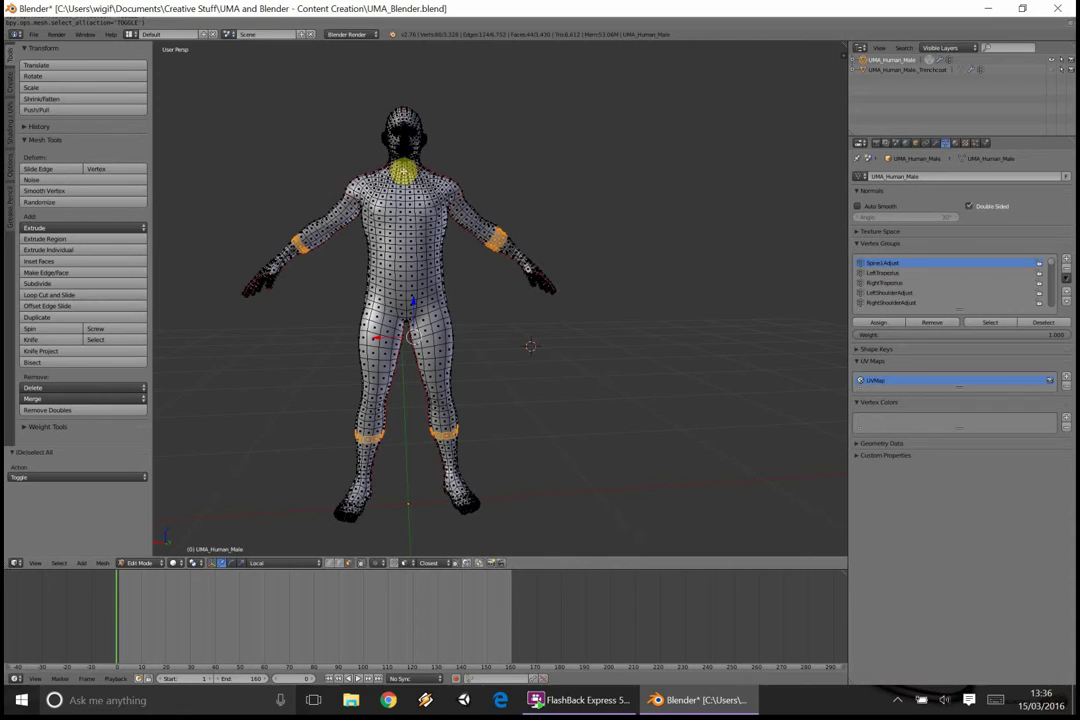
pyautogui.keyDown('alt'); pyautogui.keyDown('shift'); pyautogui.rightClick(403, 170); pyautogui.keyUp('shift'); pyautogui.keyUp('alt')
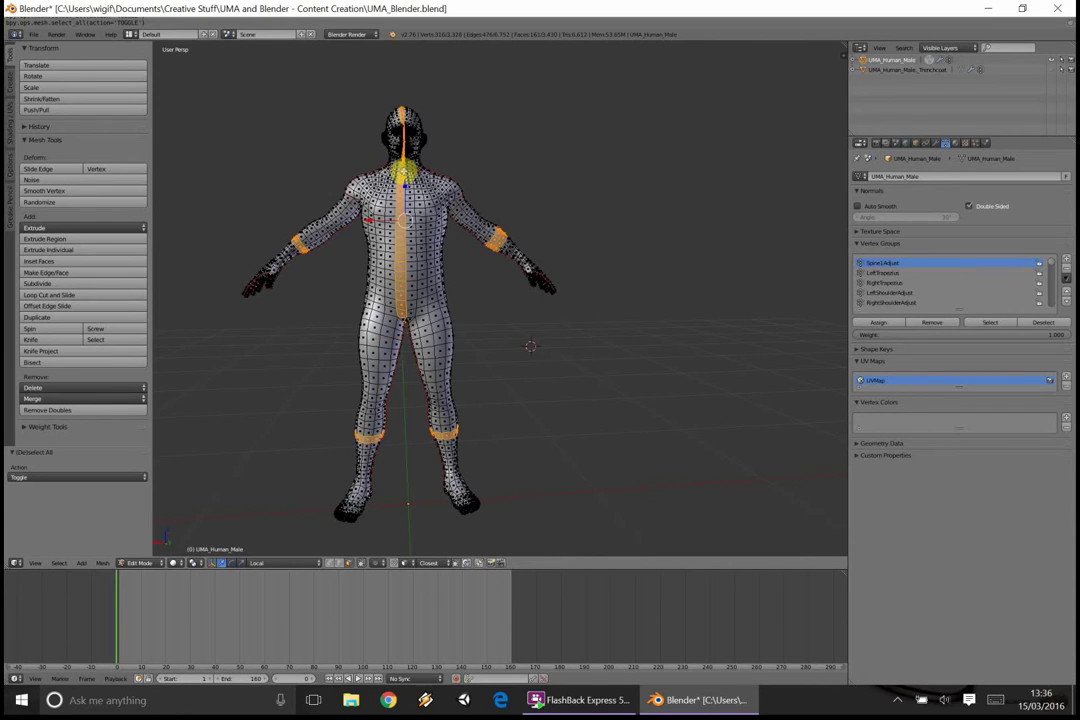
pyautogui.keyDown('alt'); pyautogui.keyDown('shift'); pyautogui.rightClick(403, 172); pyautogui.keyUp('shift'); pyautogui.keyUp('alt')
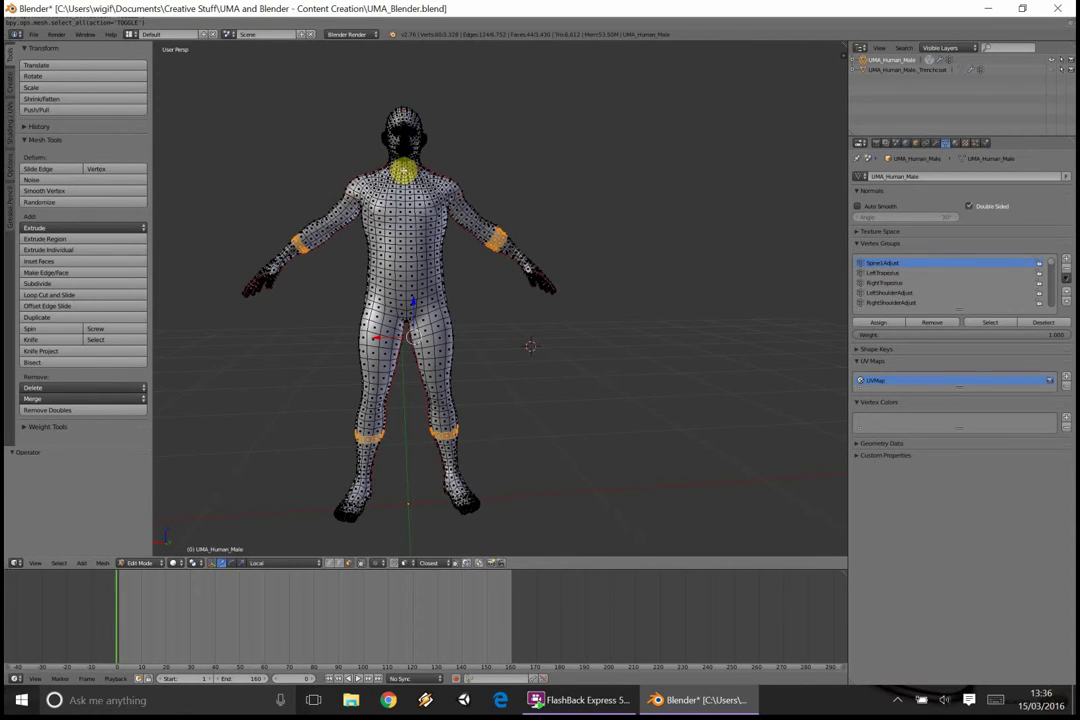
pyautogui.keyDown('alt'); pyautogui.keyDown('shift'); pyautogui.rightClick(403, 170); pyautogui.keyUp('shift'); pyautogui.keyUp('alt')
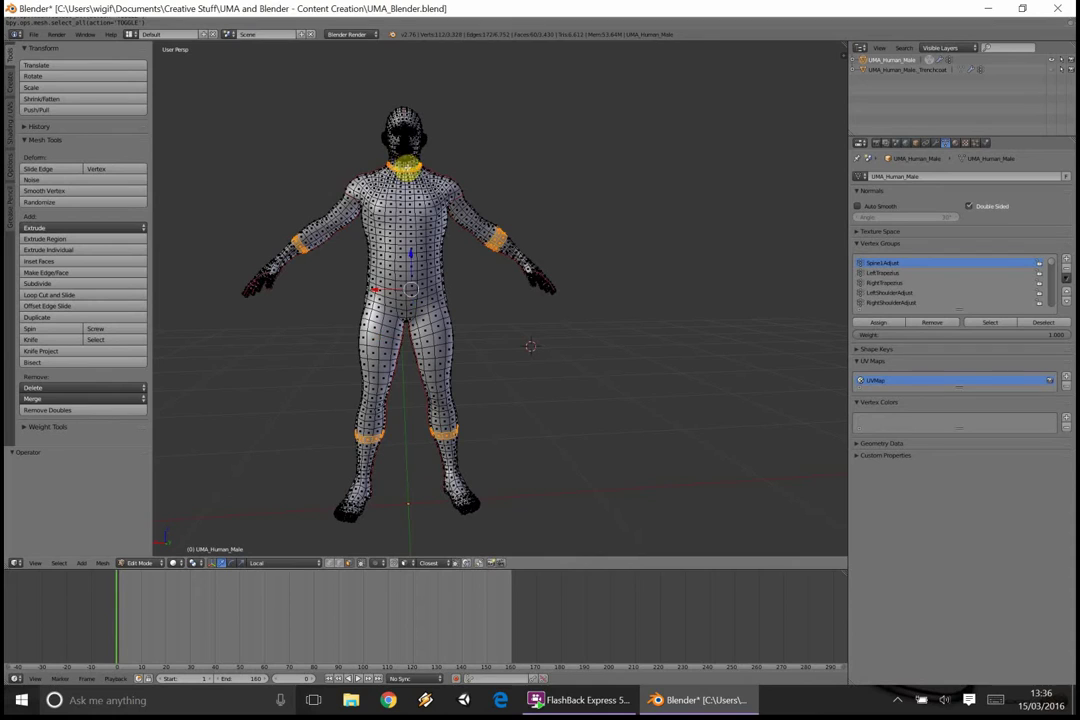
# Hide the border loops and linked-select the coat region, toggling Delimit between Seam and Normal
pyautogui.press('h')
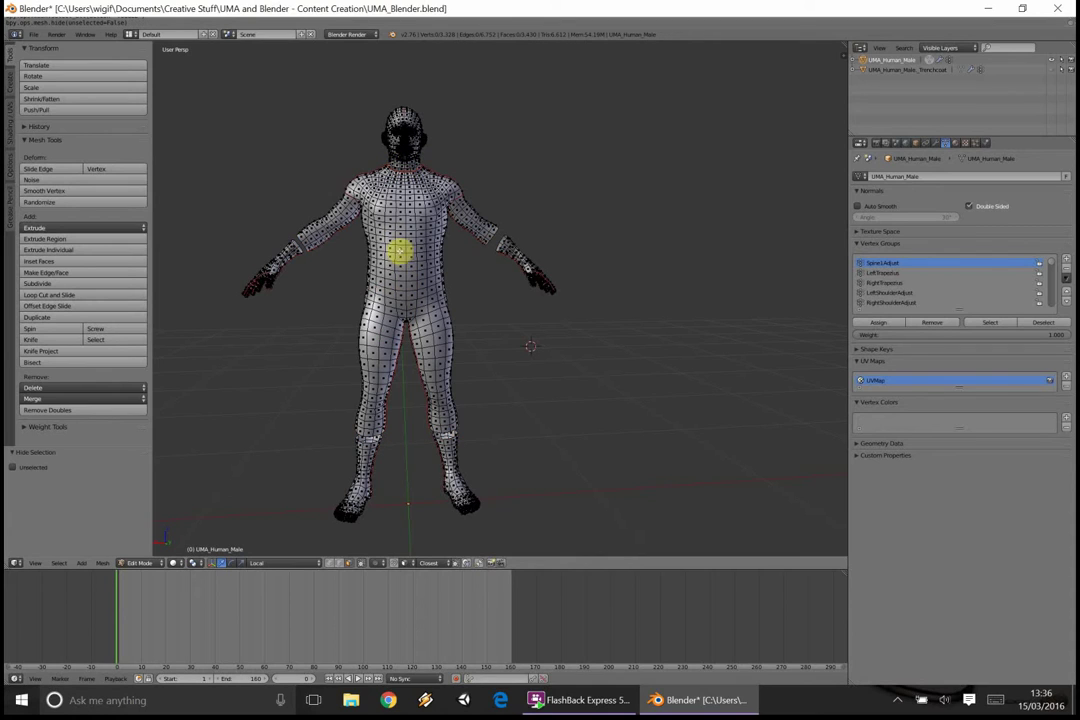
pyautogui.hotkey('ctrl', 'l')
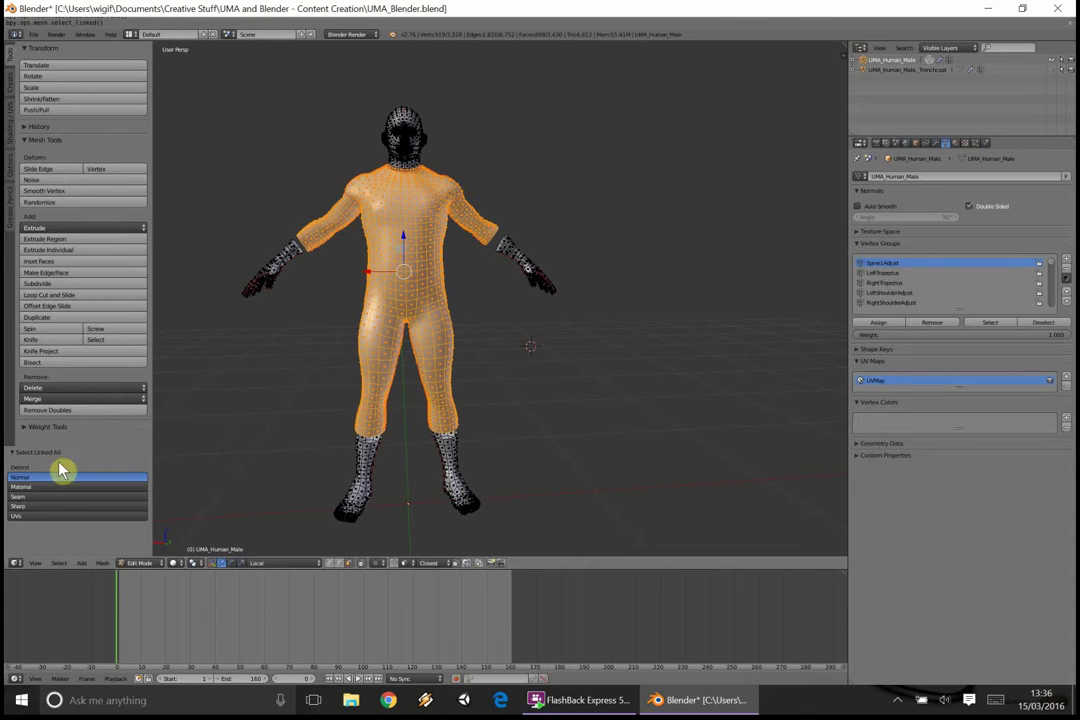
pyautogui.moveTo(367, 323); pyautogui.dragTo(369, 345, button='middle')
pyautogui.click(47, 497)
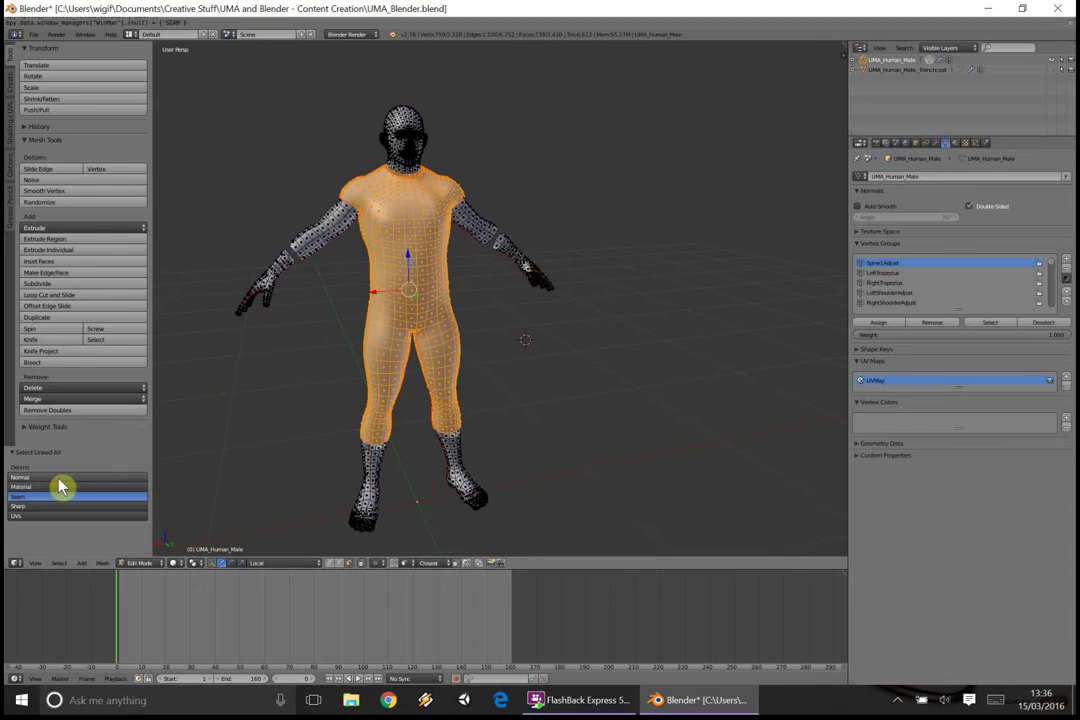
pyautogui.click(57, 478)
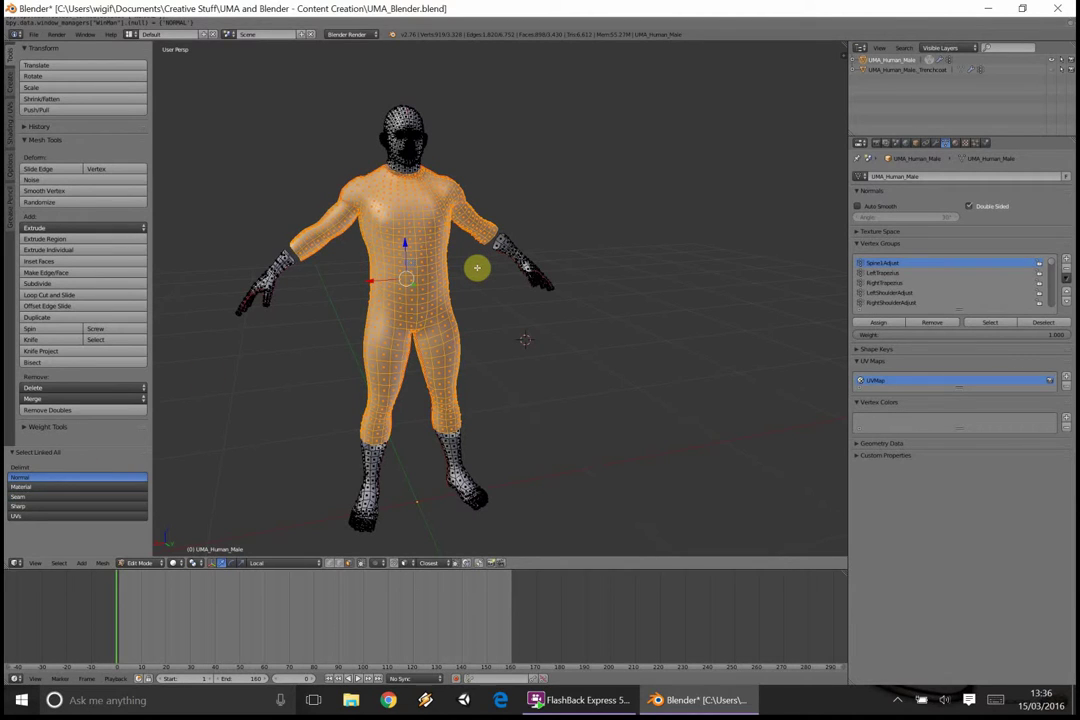
# Reveal the hidden border edge loops with Alt+H
pyautogui.hotkey('alt', 'h')
pyautogui.moveTo(465, 243)
pyautogui.mouseDown(button='middle')
pyautogui.moveTo(436, 267)
pyautogui.moveTo(452, 256)
pyautogui.mouseUp(button='middle')
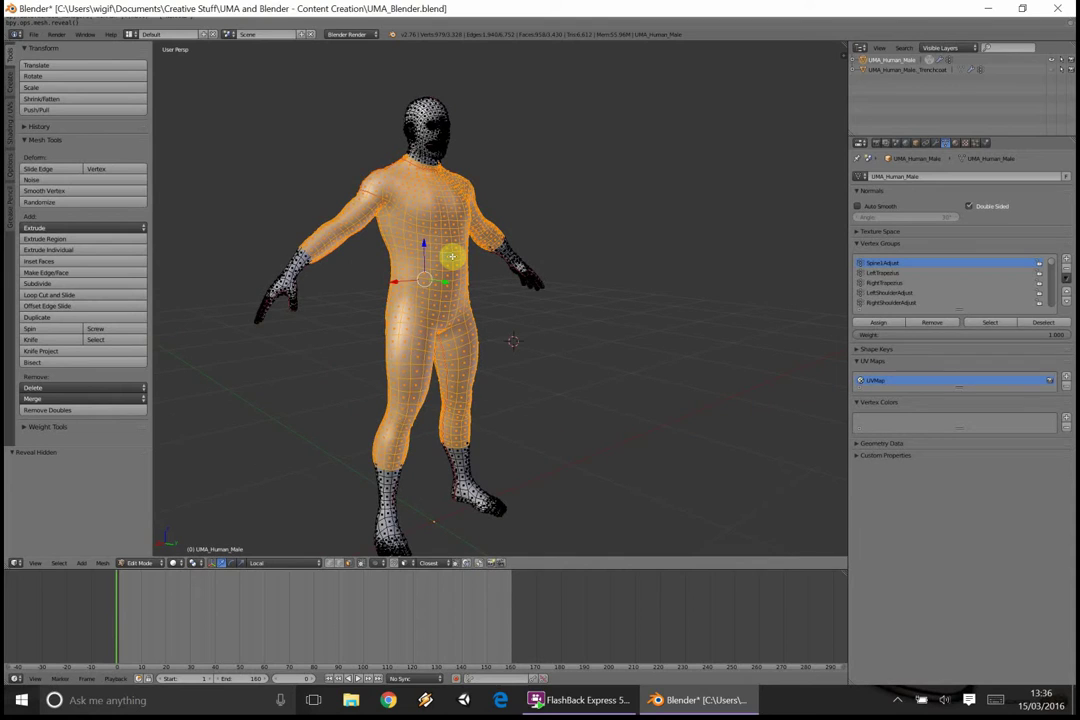
pyautogui.moveTo(456, 316)
pyautogui.mouseDown(button='middle')
pyautogui.moveTo(444, 258)
pyautogui.moveTo(420, 289)
pyautogui.moveTo(469, 298)
pyautogui.mouseUp(button='middle')
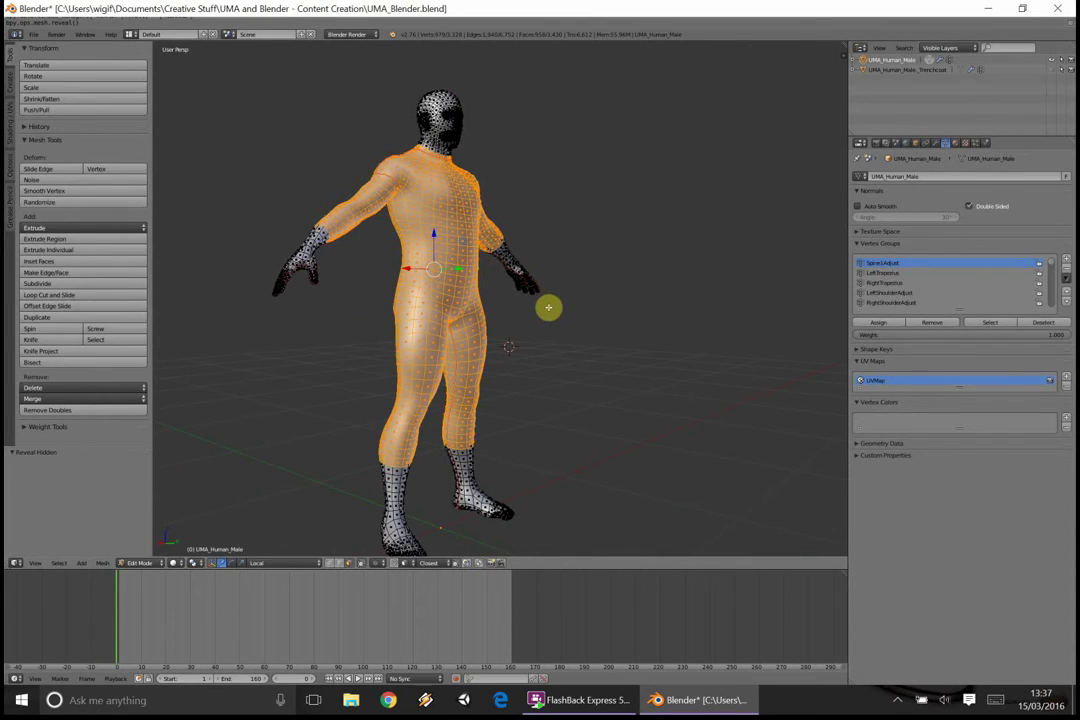
# Duplicate the selected coat faces in place and separate them into UMA_Human_Male.001
pyautogui.press('g')
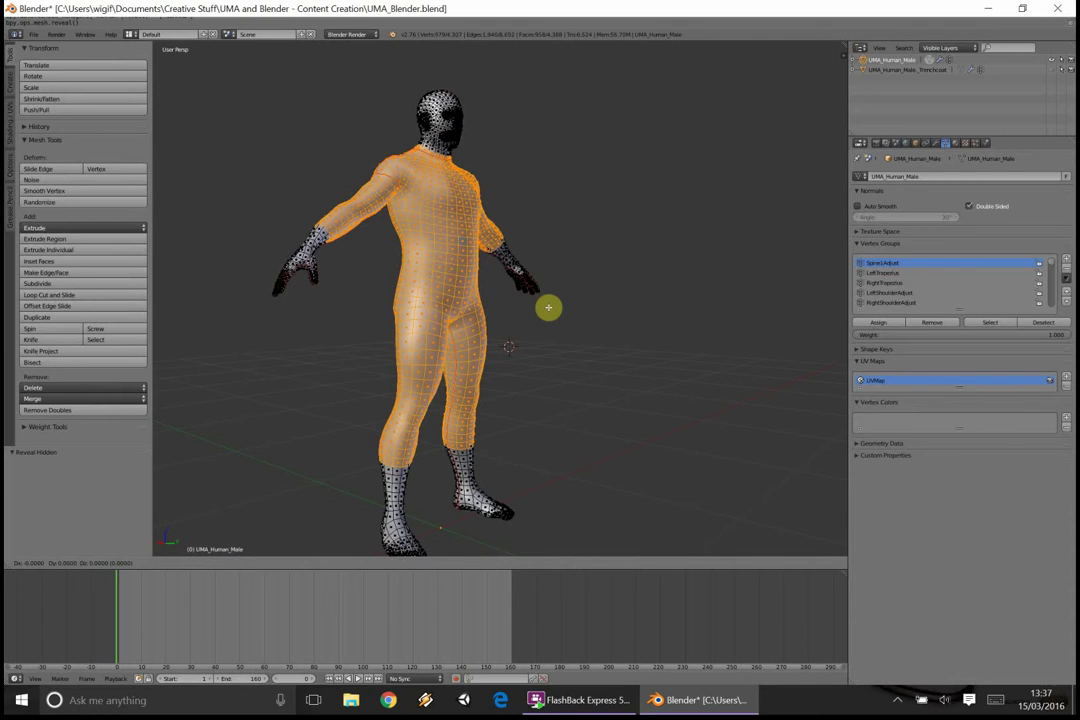
pyautogui.rightClick(550, 303)
pyautogui.moveTo(559, 294); pyautogui.dragTo(583, 299, button='middle')
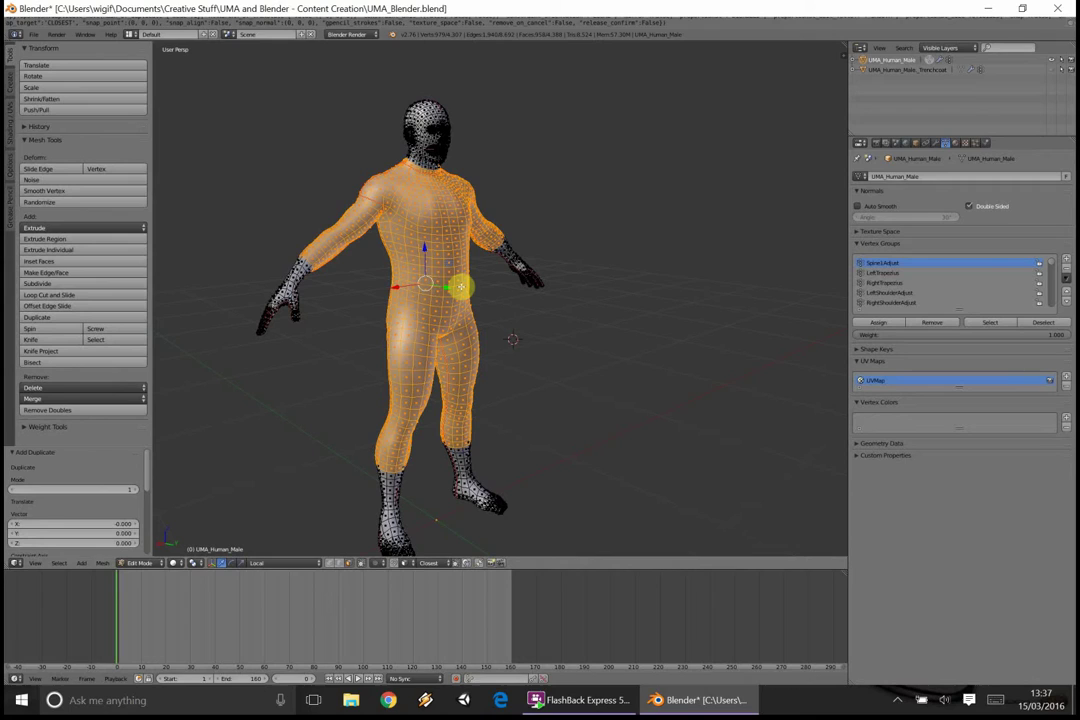
pyautogui.press('p')
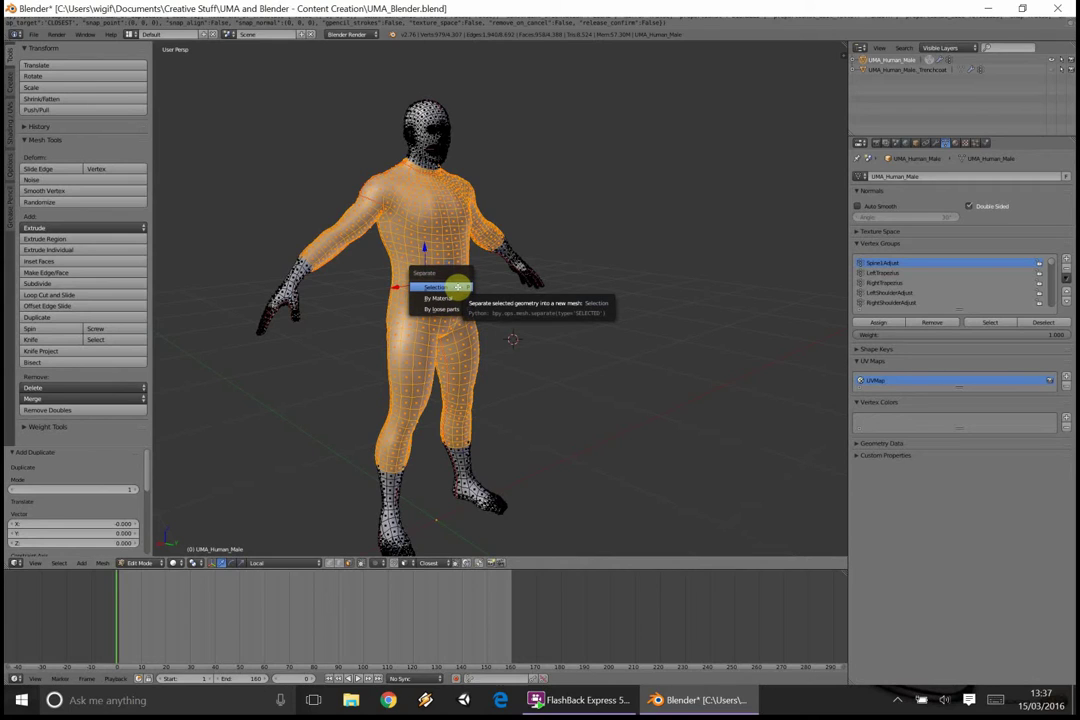
pyautogui.click(456, 288)
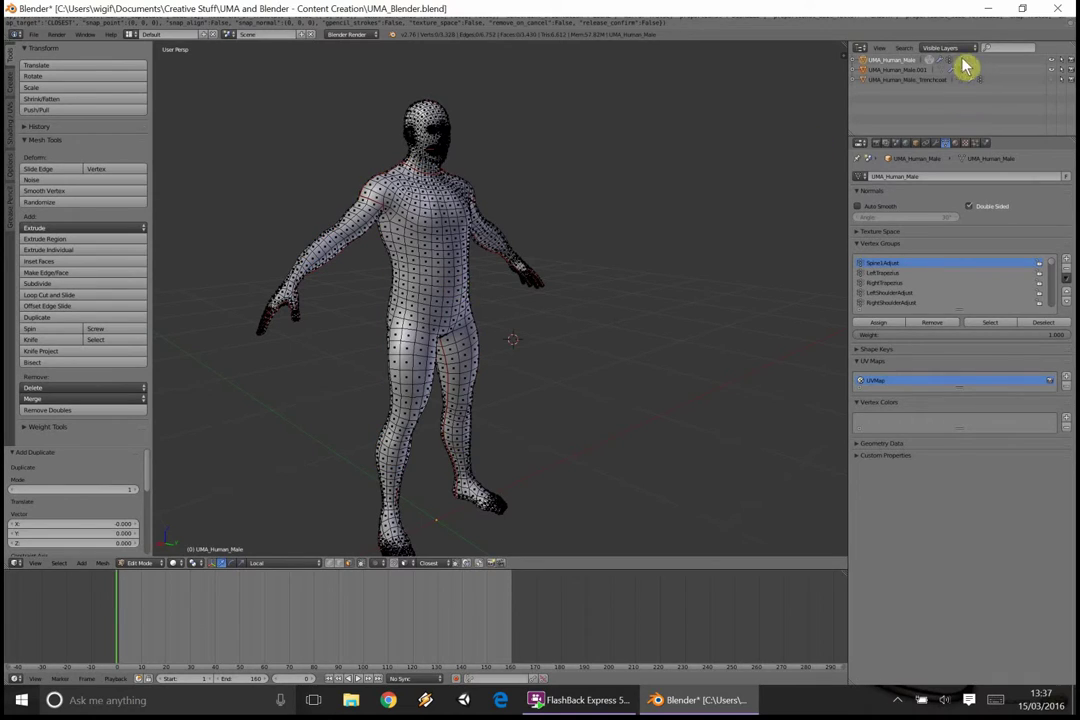
# Select UMA_Human_Male.001 in the Outliner and rename it UMA_Human_Male_ShortTrench
pyautogui.click(918, 72)
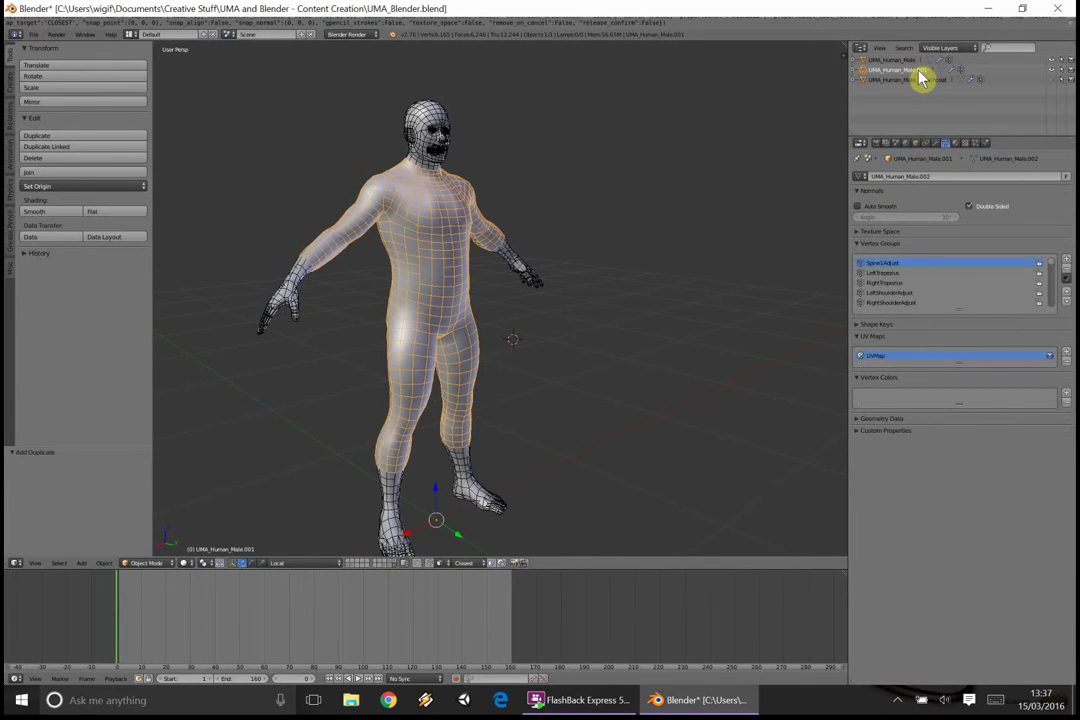
pyautogui.click(911, 61)
pyautogui.click(914, 70)
pyautogui.click(911, 61)
pyautogui.click(914, 70)
pyautogui.rightClick(914, 72)
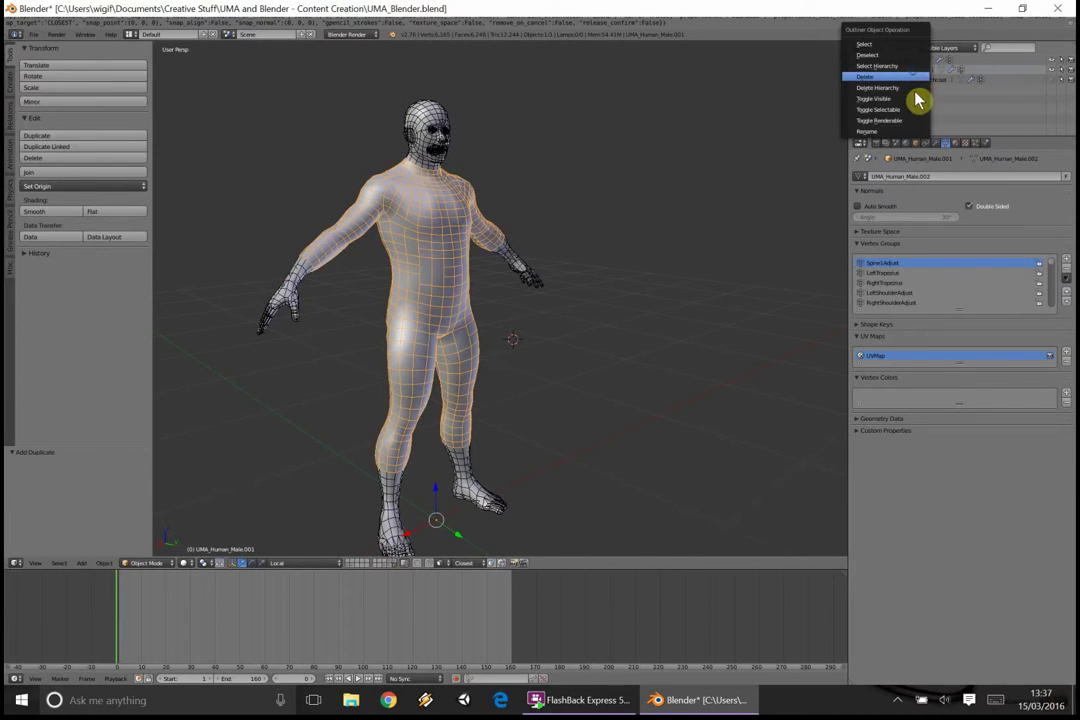
pyautogui.click(905, 131)
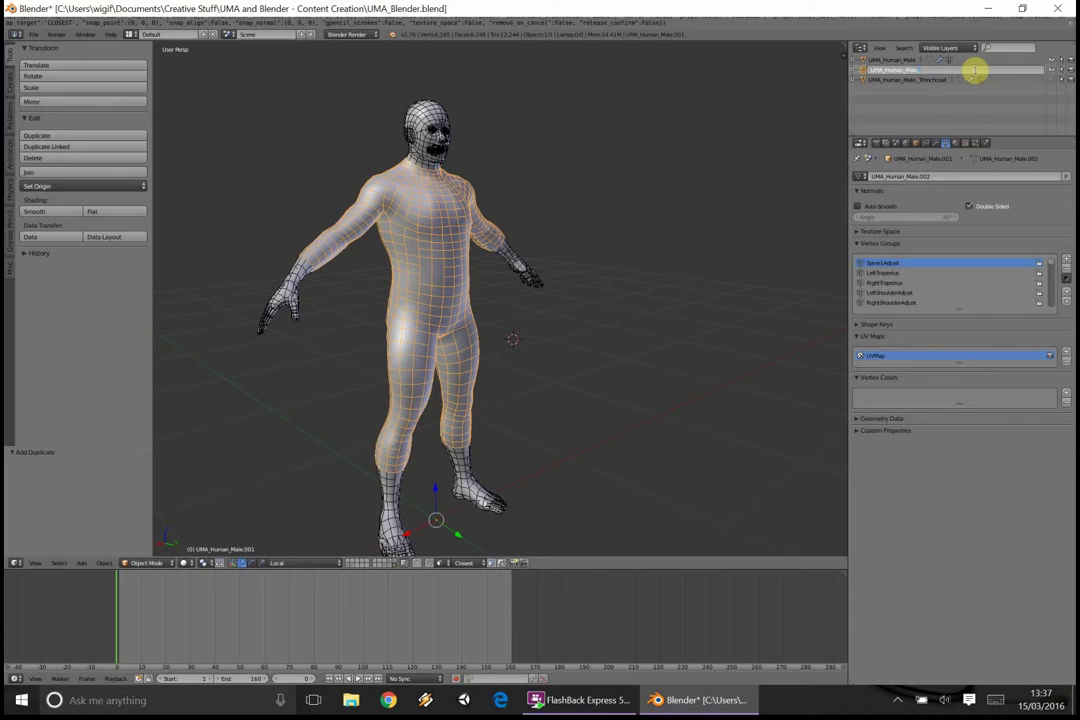
pyautogui.press('Return')
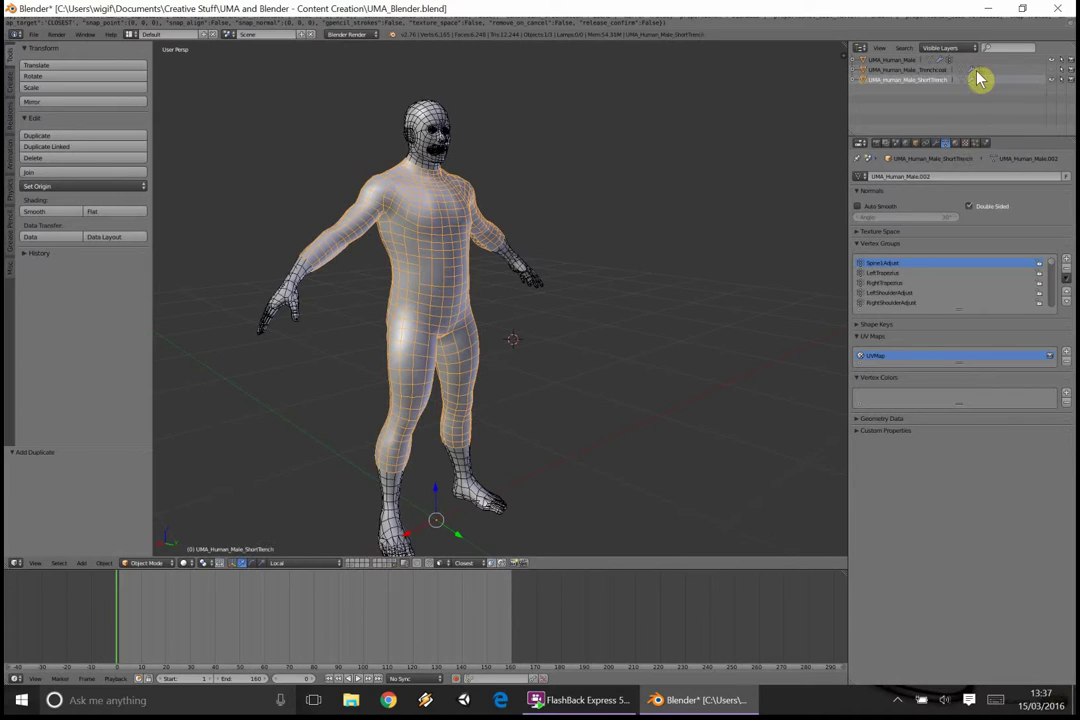
pyautogui.moveTo(494, 181); pyautogui.dragTo(452, 203, button='middle')
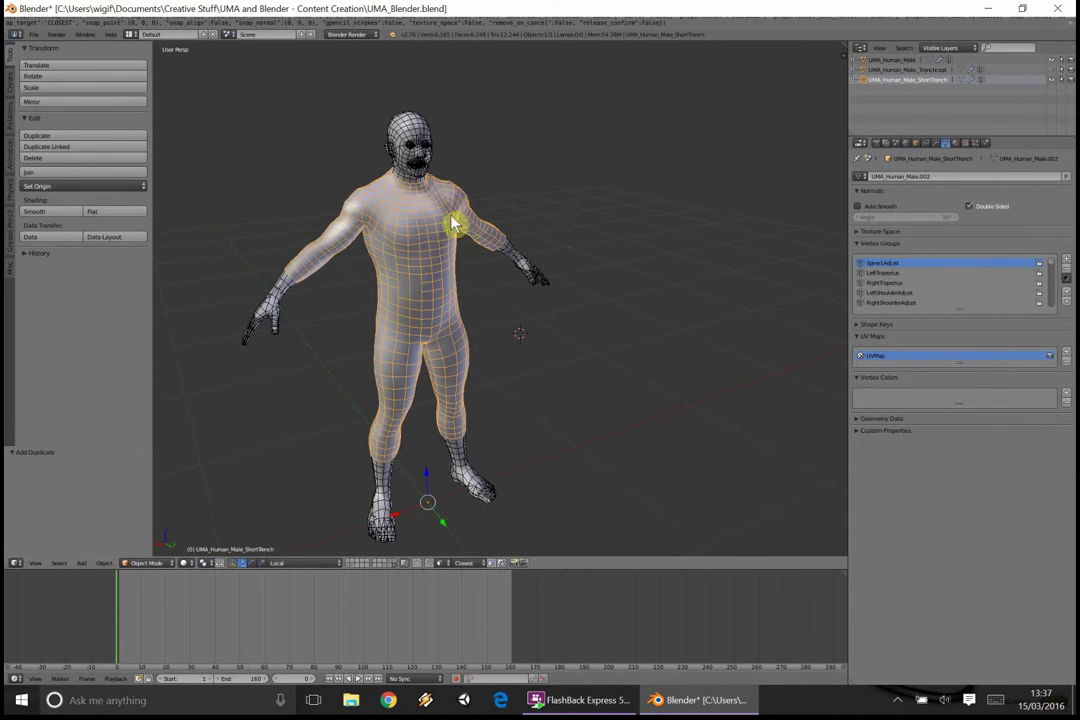
pyautogui.moveTo(415, 246); pyautogui.dragTo(380, 290, button='middle')
# Enter Edit Mode and delete a two-column face strip down the front torso
pyautogui.click(125, 563)
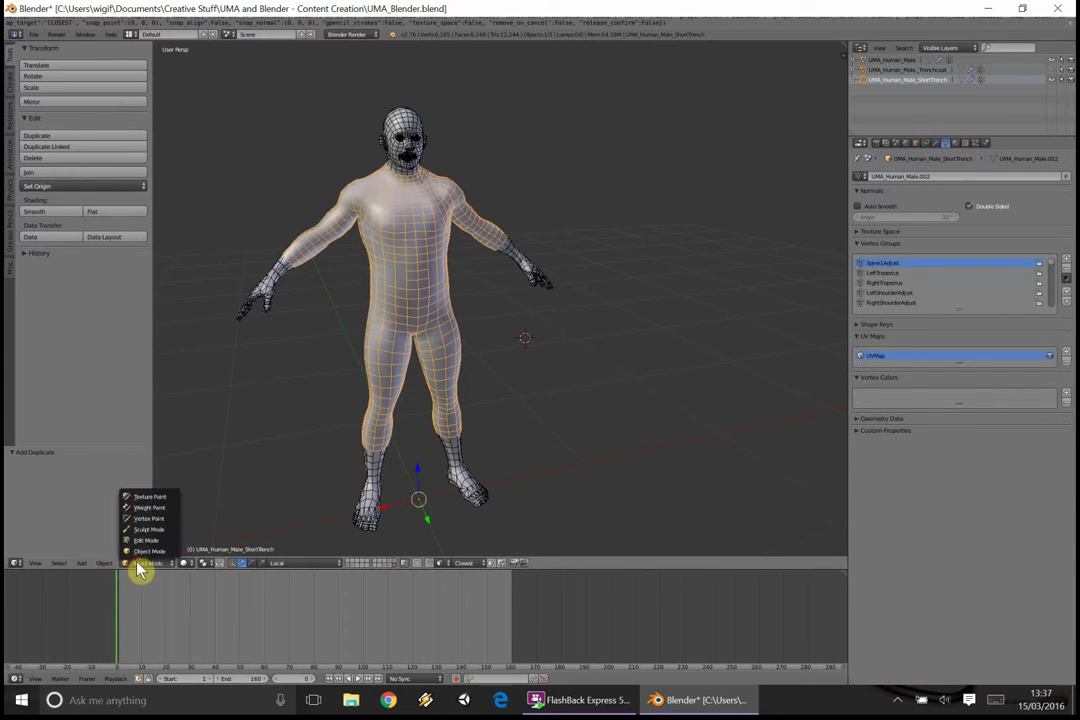
pyautogui.click(145, 535)
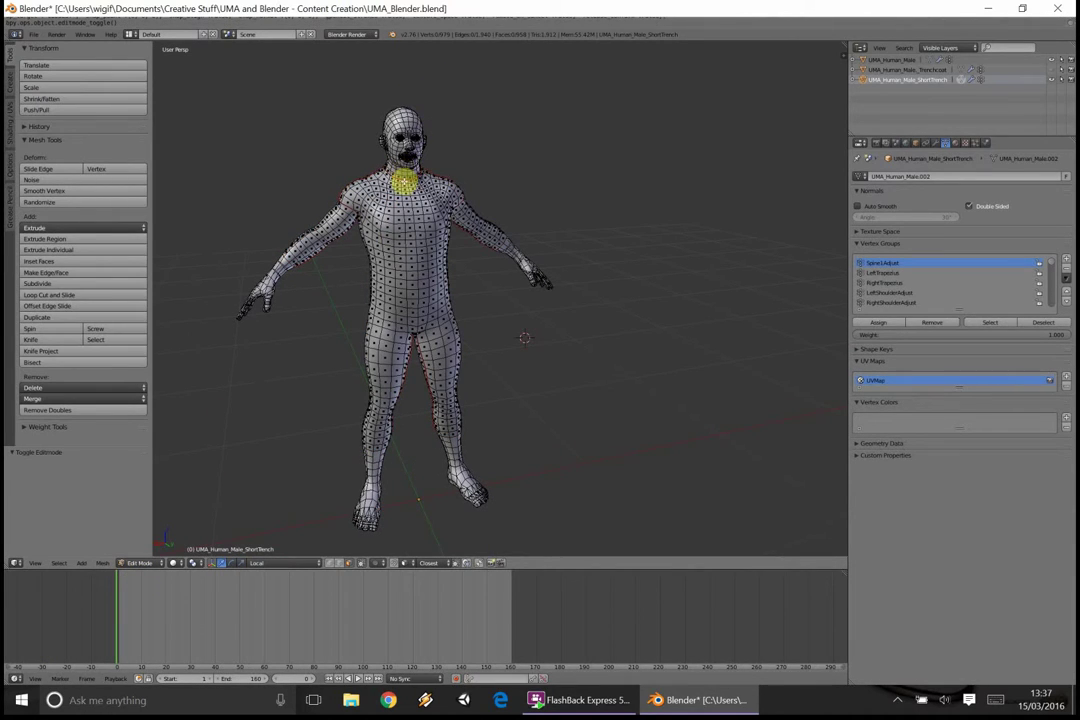
pyautogui.keyDown('alt'); pyautogui.rightClick(404, 181); pyautogui.keyUp('alt')
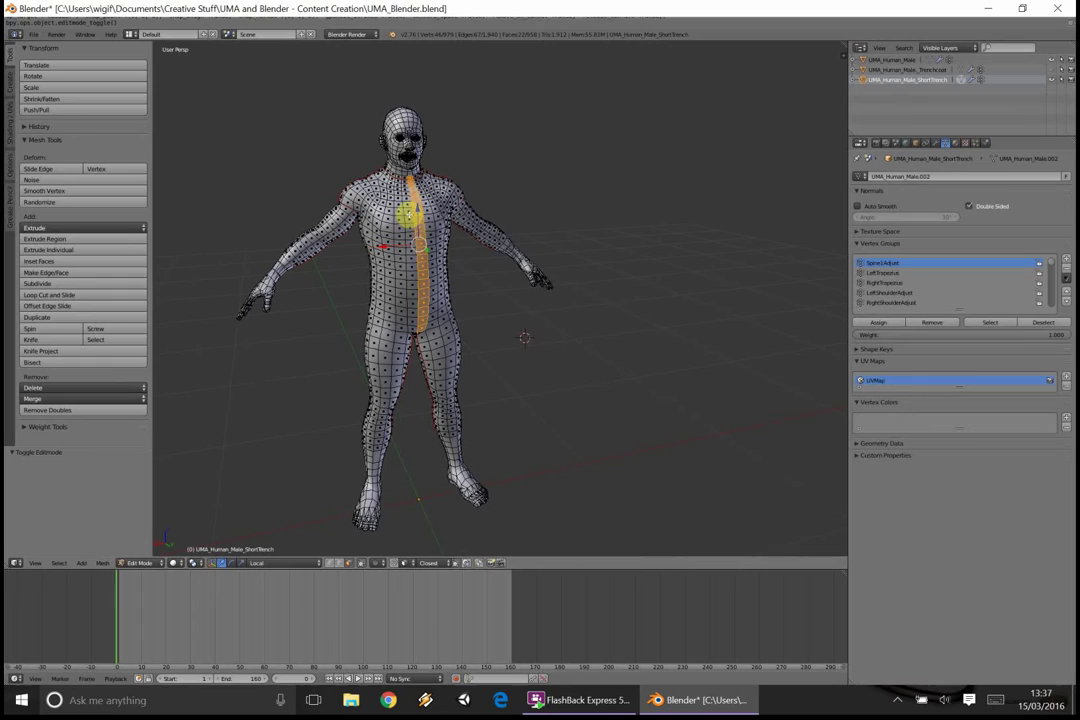
pyautogui.keyDown('alt'); pyautogui.keyDown('shift'); pyautogui.rightClick(418, 212); pyautogui.keyUp('shift'); pyautogui.keyUp('alt')
pyautogui.press('x')
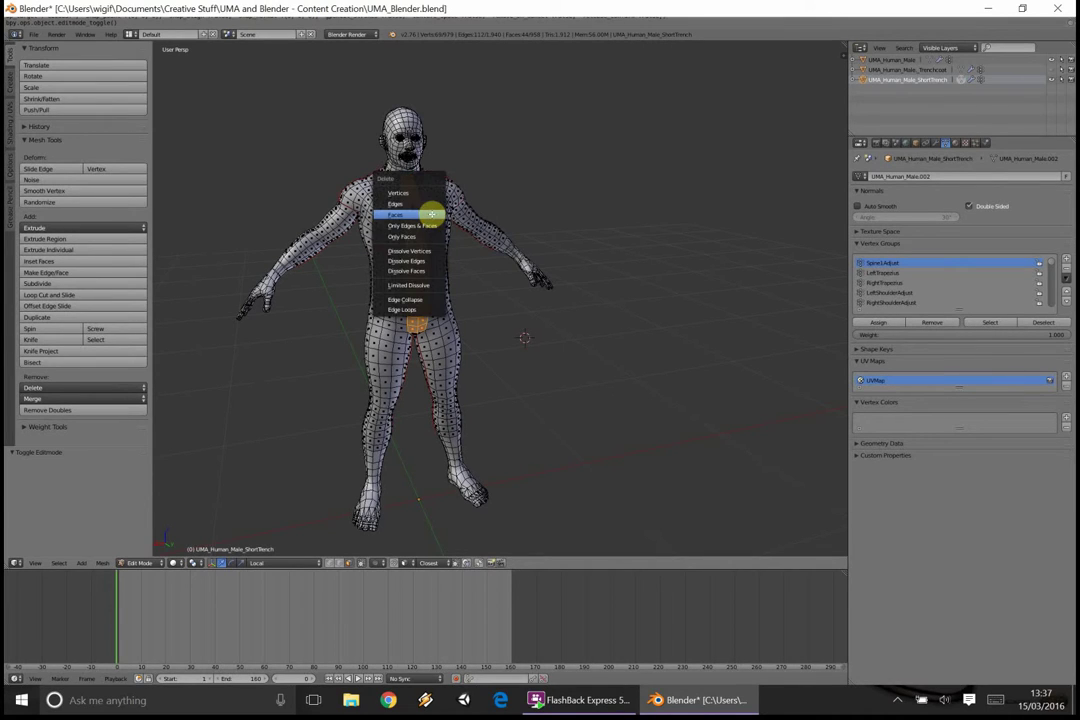
pyautogui.click(429, 217)
# Delete face strips along both inner legs, then the leftover selected edges
pyautogui.moveTo(322, 169); pyautogui.dragTo(424, 270, button='middle')
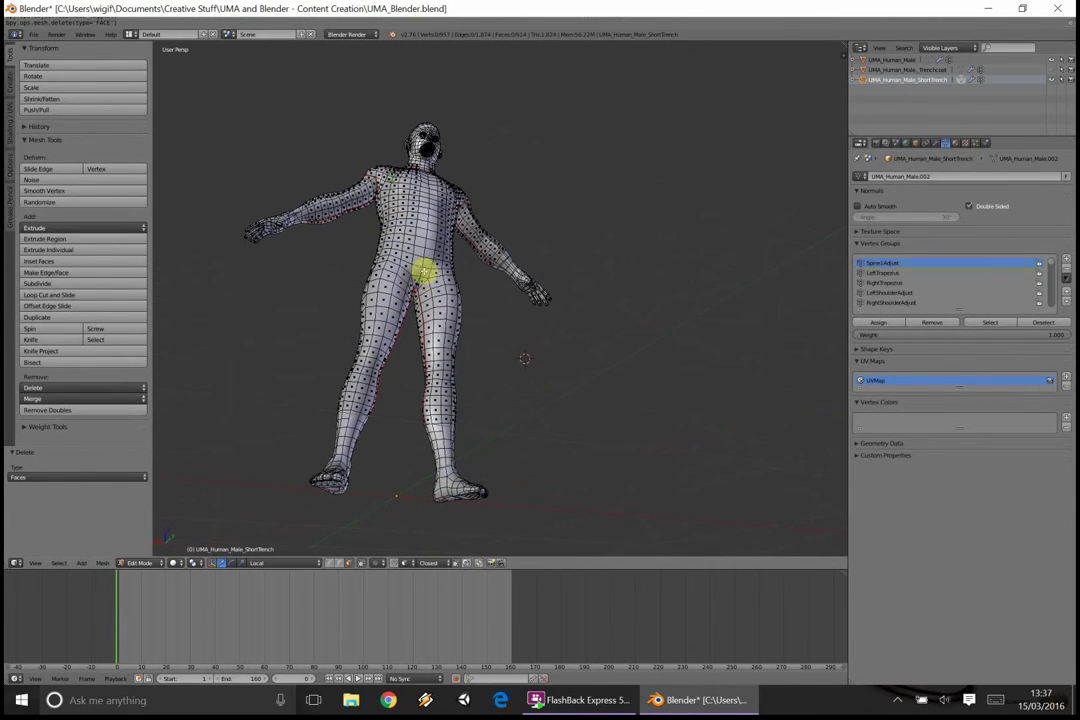
pyautogui.keyDown('alt'); pyautogui.rightClick(427, 300); pyautogui.keyUp('alt')
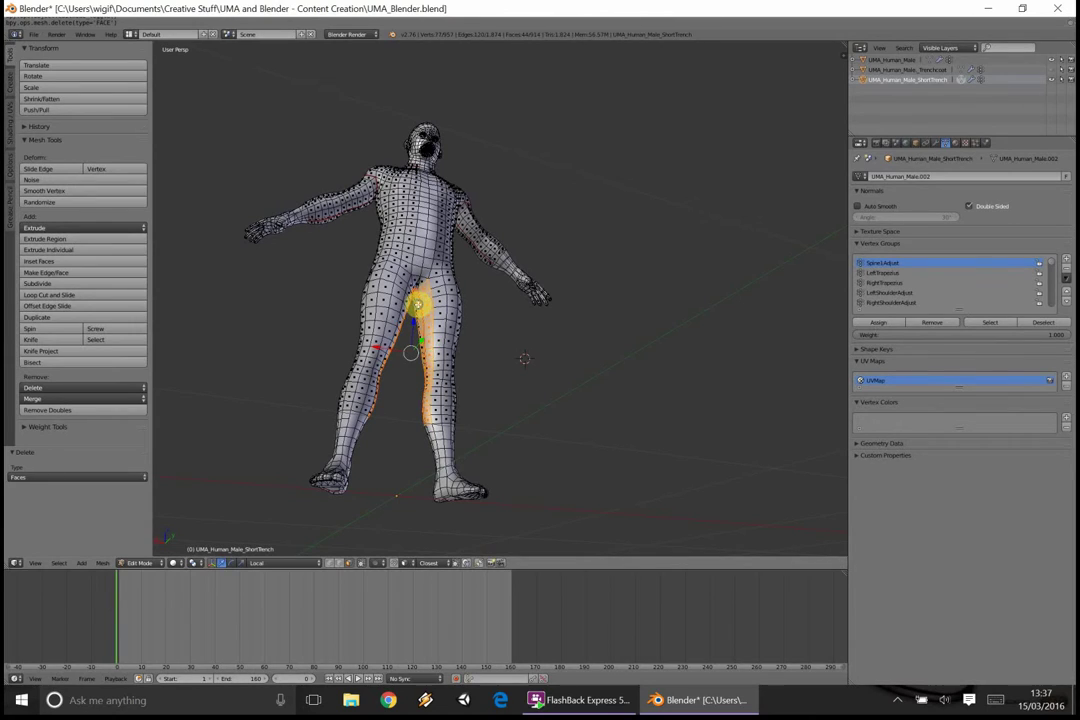
pyautogui.keyDown('alt'); pyautogui.keyDown('shift'); pyautogui.rightClick(410, 297); pyautogui.keyUp('shift'); pyautogui.keyUp('alt')
pyautogui.keyDown('alt'); pyautogui.keyDown('shift'); pyautogui.rightClick(385, 370); pyautogui.keyUp('shift'); pyautogui.keyUp('alt')
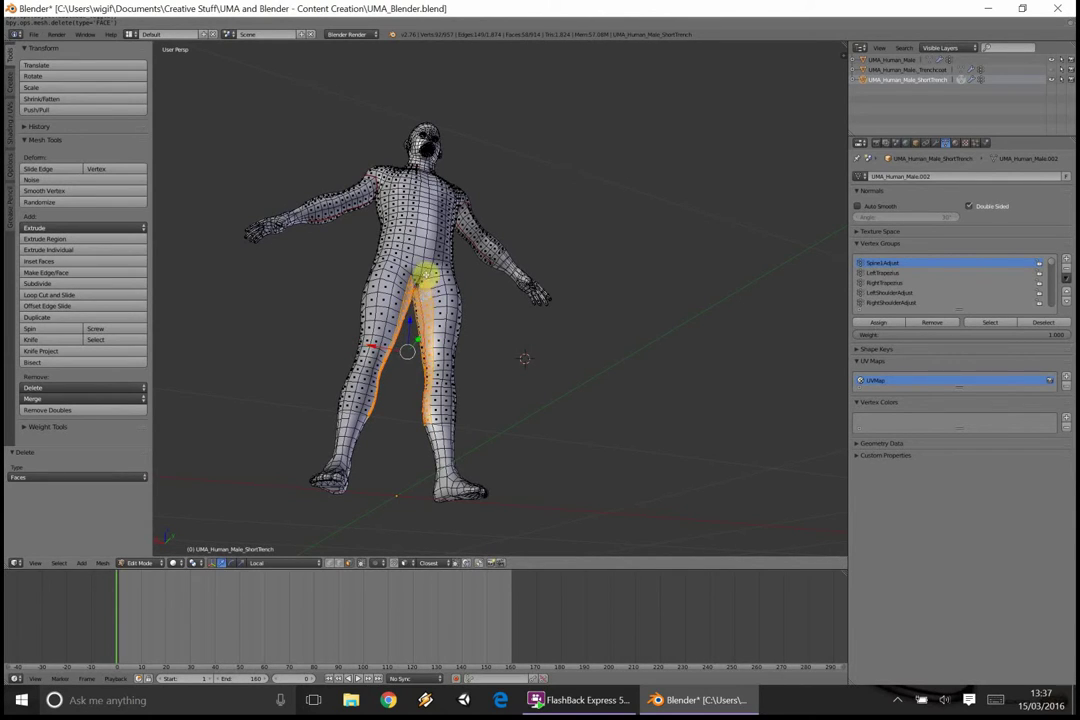
pyautogui.press('x')
pyautogui.click(425, 275)
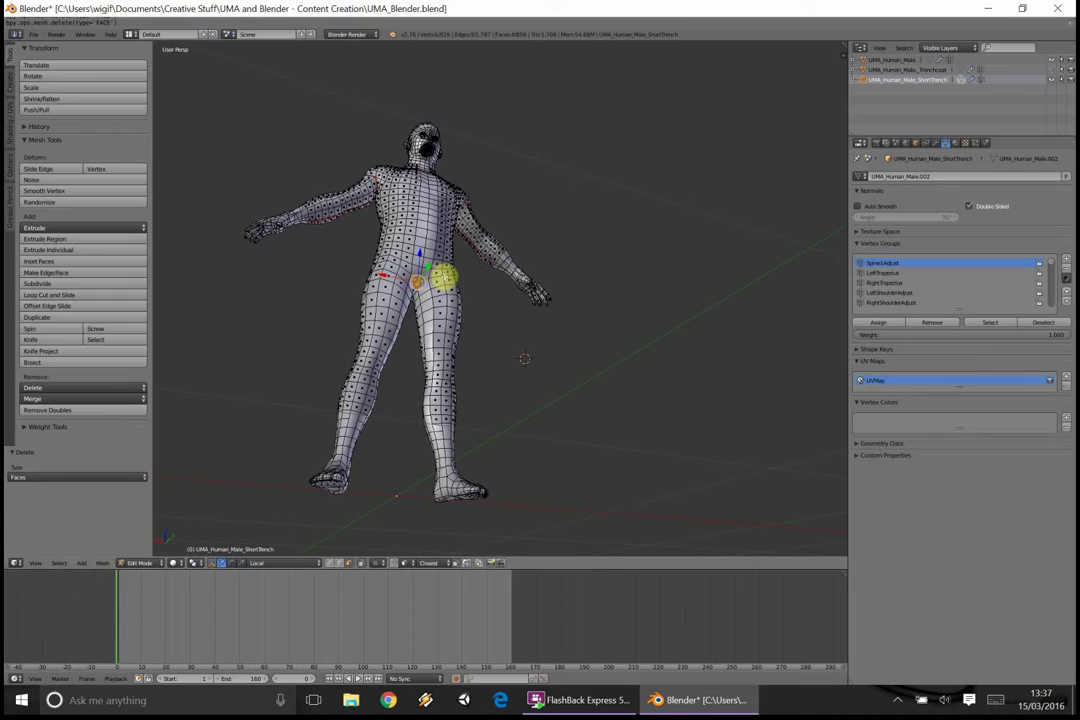
pyautogui.press('x')
pyautogui.click(445, 278)
pyautogui.moveTo(445, 278); pyautogui.dragTo(369, 330, button='middle')
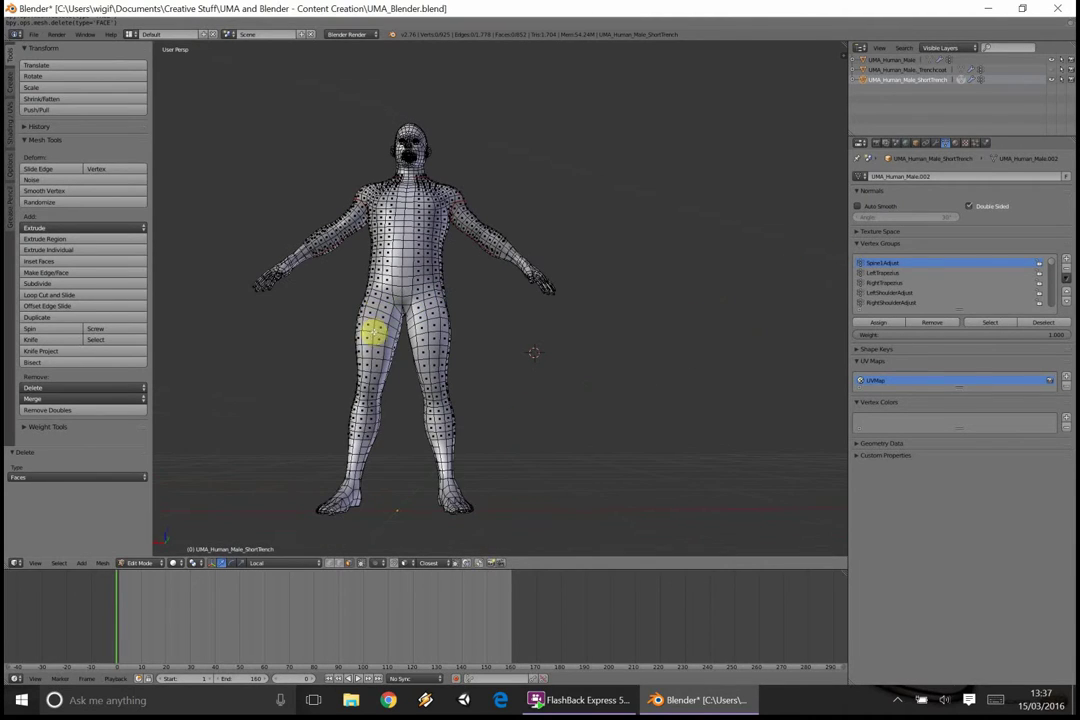
# In edge select, hide the body and move the left-shin selection -0.013 along X
pyautogui.click(340, 566)
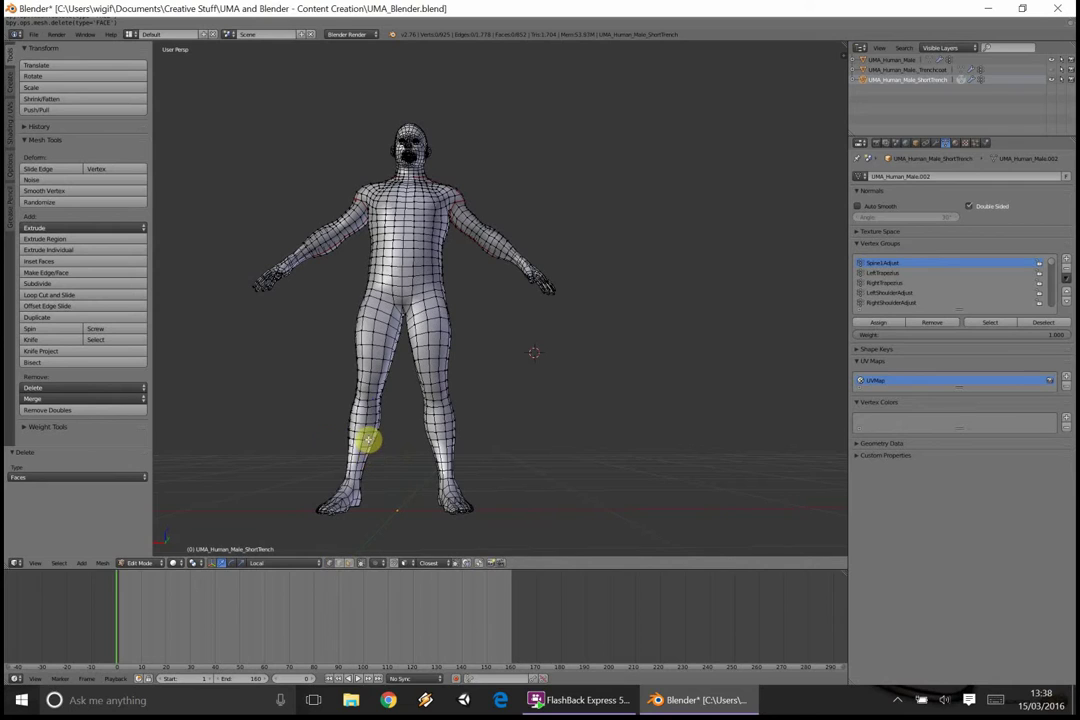
pyautogui.rightClick(385, 432)
pyautogui.moveTo(393, 427); pyautogui.dragTo(401, 462, button='middle')
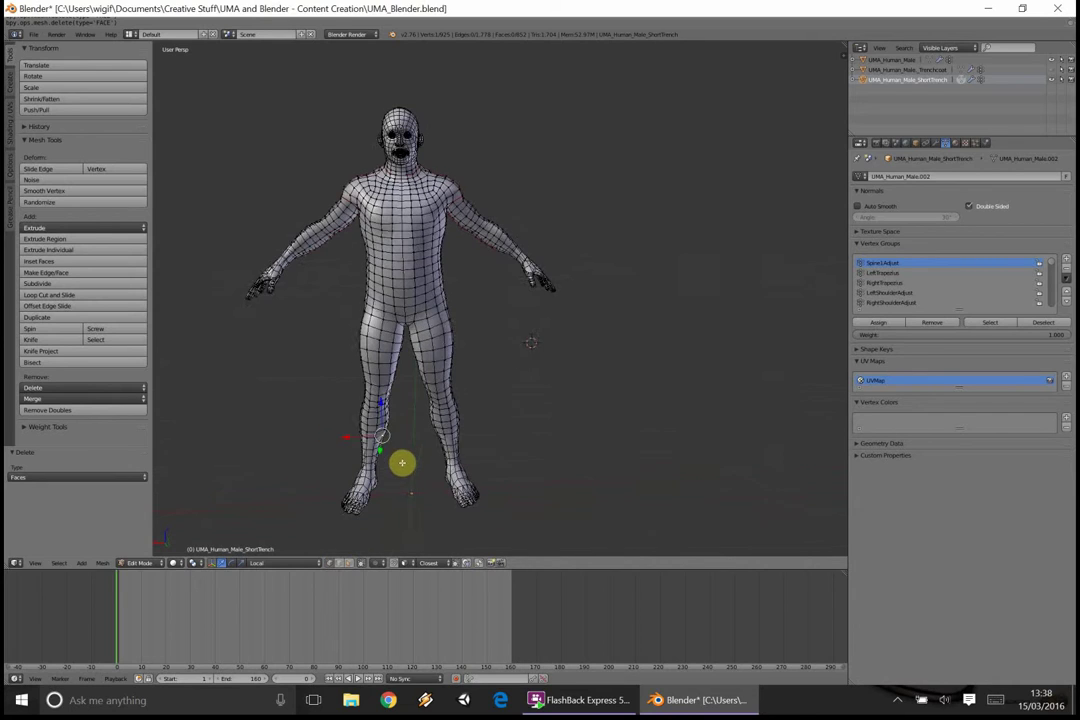
pyautogui.click(1053, 62)
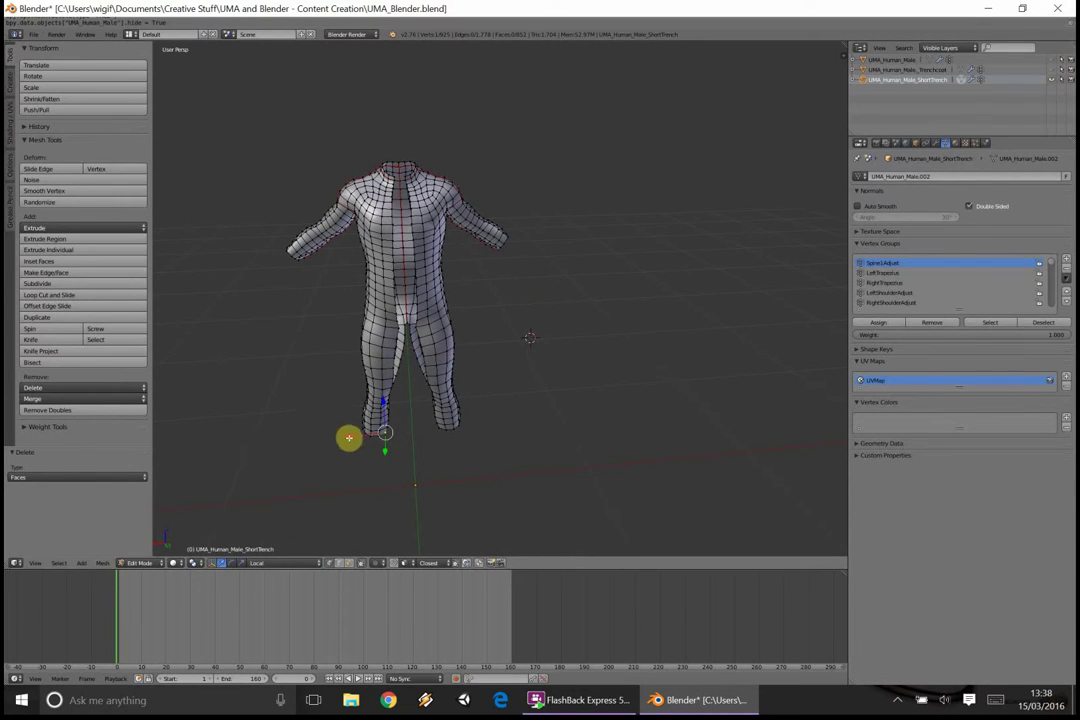
pyautogui.moveTo(348, 438)
pyautogui.mouseDown()
pyautogui.moveTo(378, 428)
pyautogui.moveTo(354, 434)
pyautogui.mouseUp()
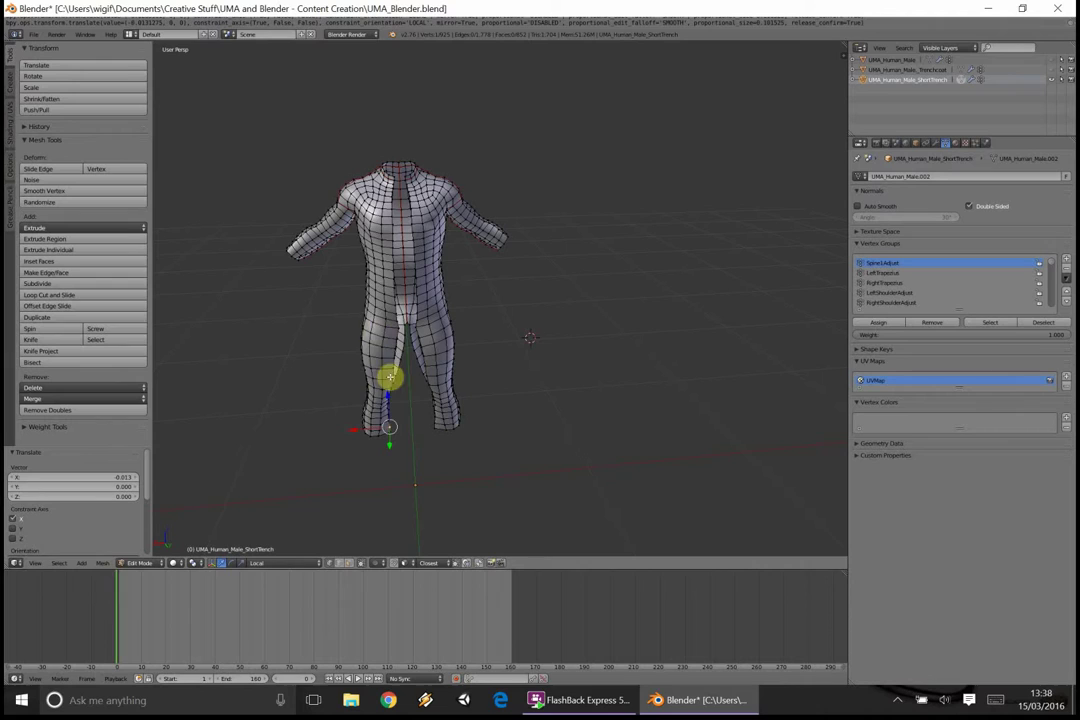
pyautogui.click(12, 180)
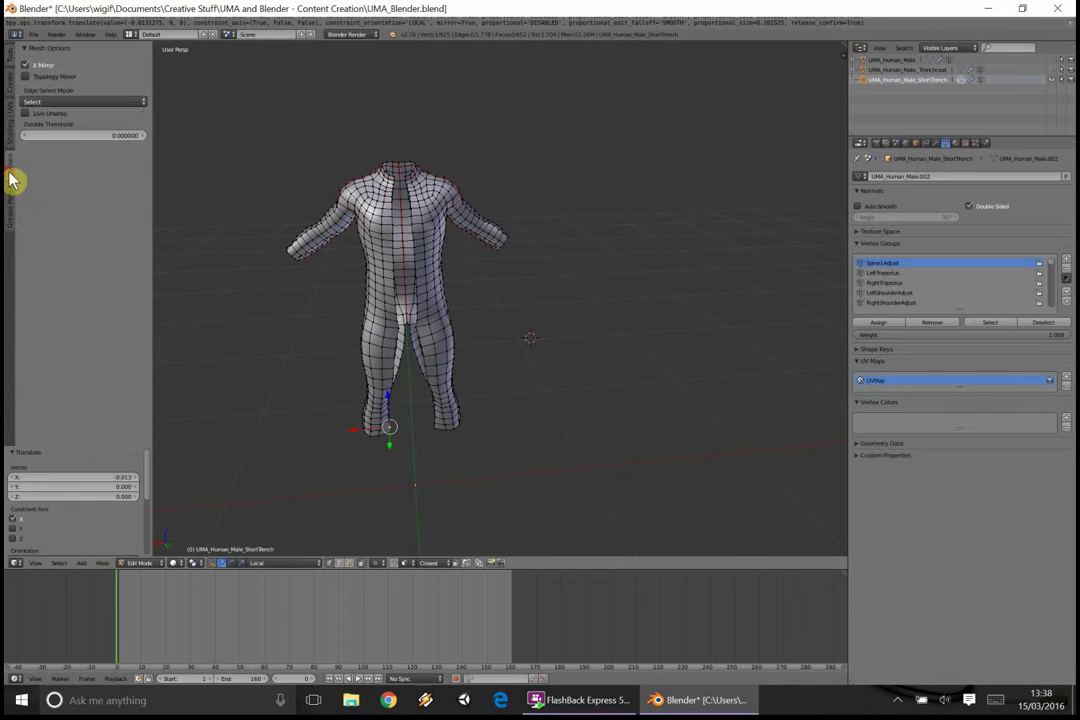
# Turn off X Mirror, raise a shoulder vertex along Z, then move it 0.034 along Y
pyautogui.click(41, 66)
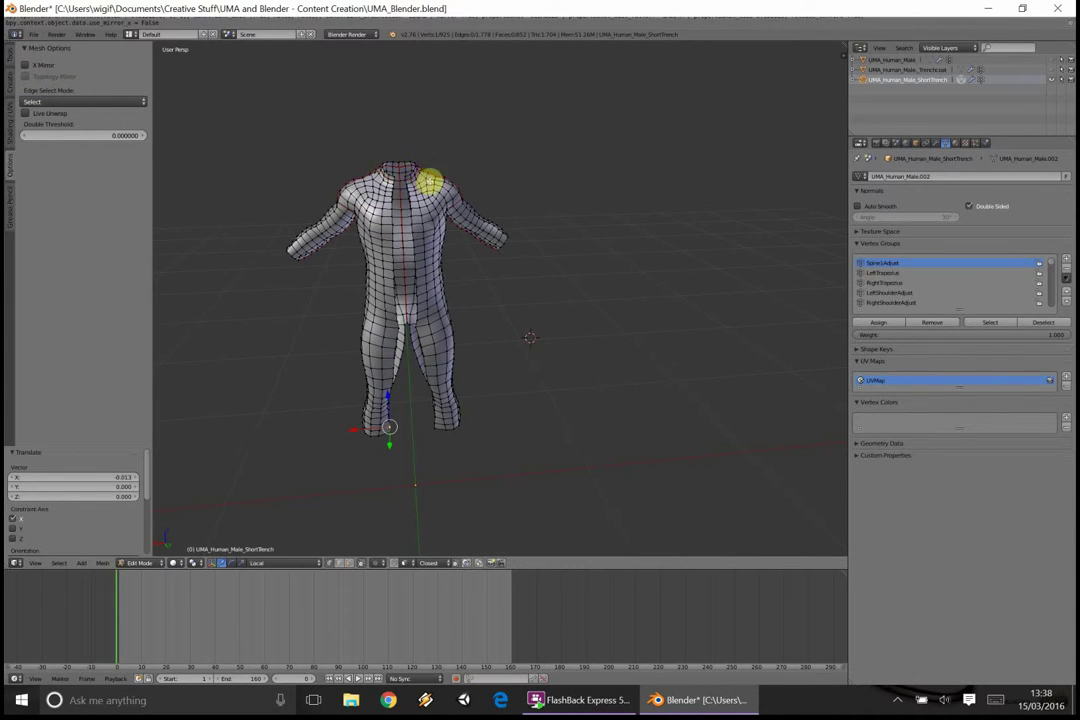
pyautogui.rightClick(425, 183)
pyautogui.press('g')
pyautogui.press('z')
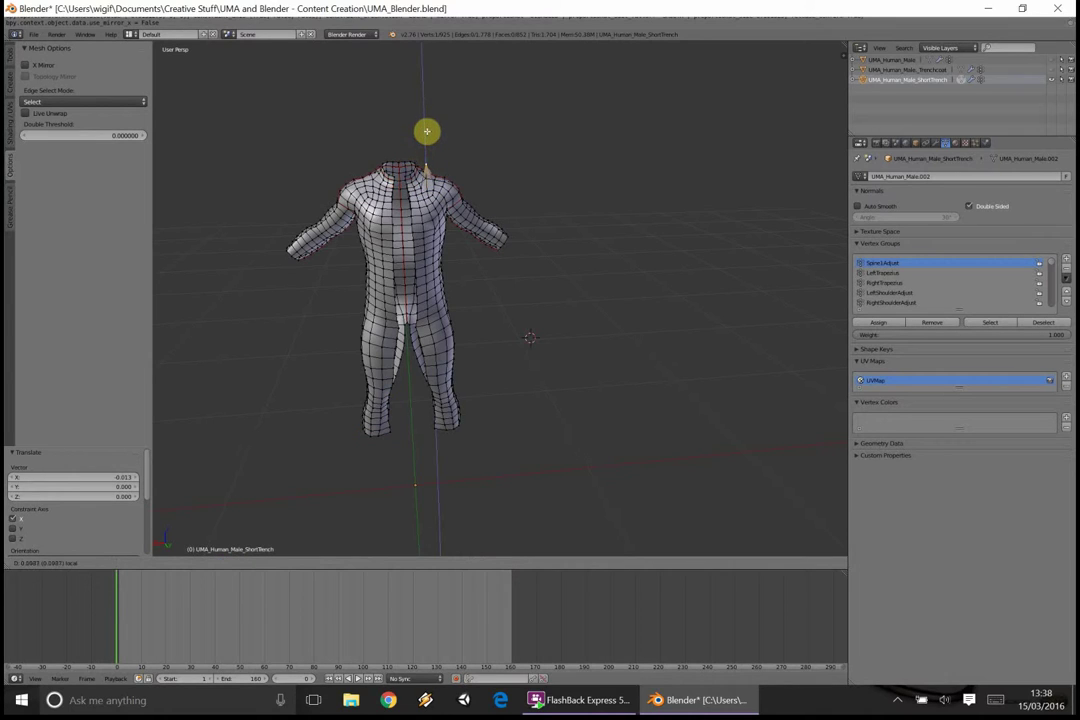
pyautogui.click(427, 131)
pyautogui.moveTo(434, 130); pyautogui.dragTo(473, 138, button='middle')
pyautogui.press('g')
pyautogui.press('y')
pyautogui.click(401, 161)
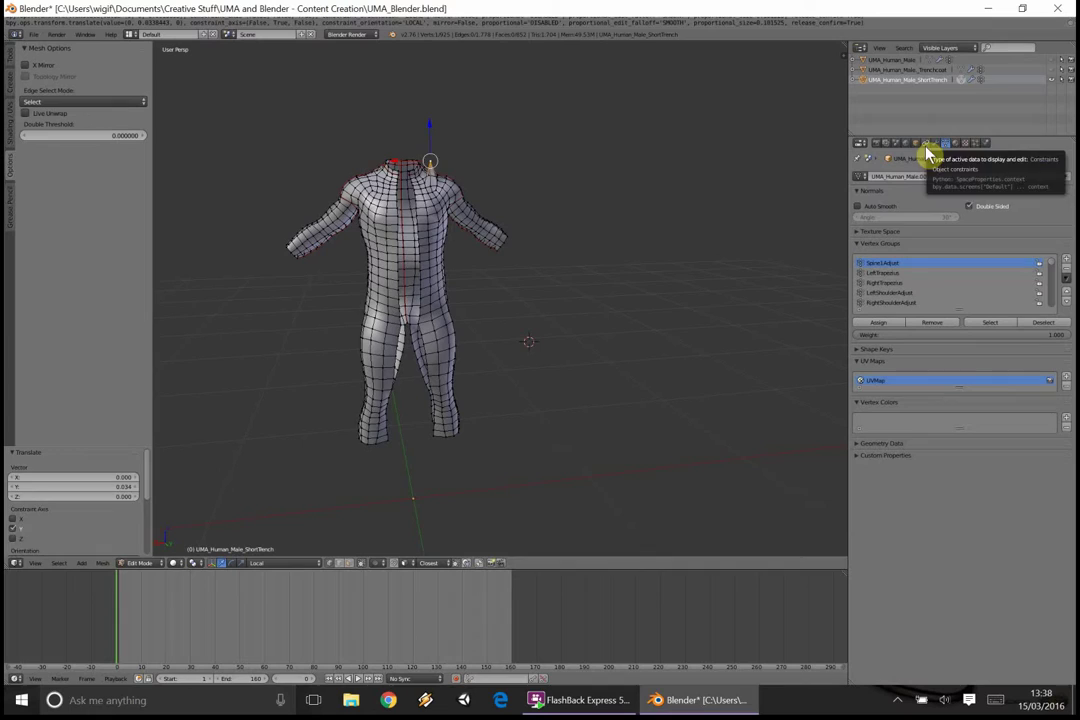
# Select the entire coat mesh and unhide the UMA_Human_Male body
pyautogui.press('a')
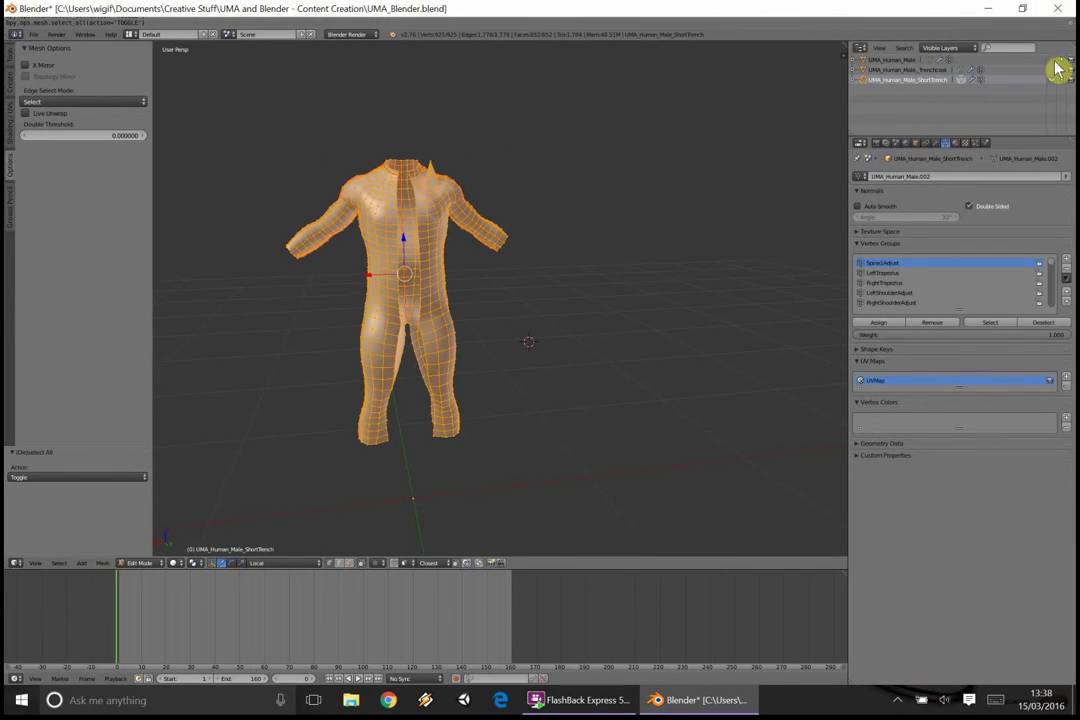
pyautogui.click(1052, 60)
pyautogui.moveTo(424, 169); pyautogui.dragTo(441, 181, button='middle')
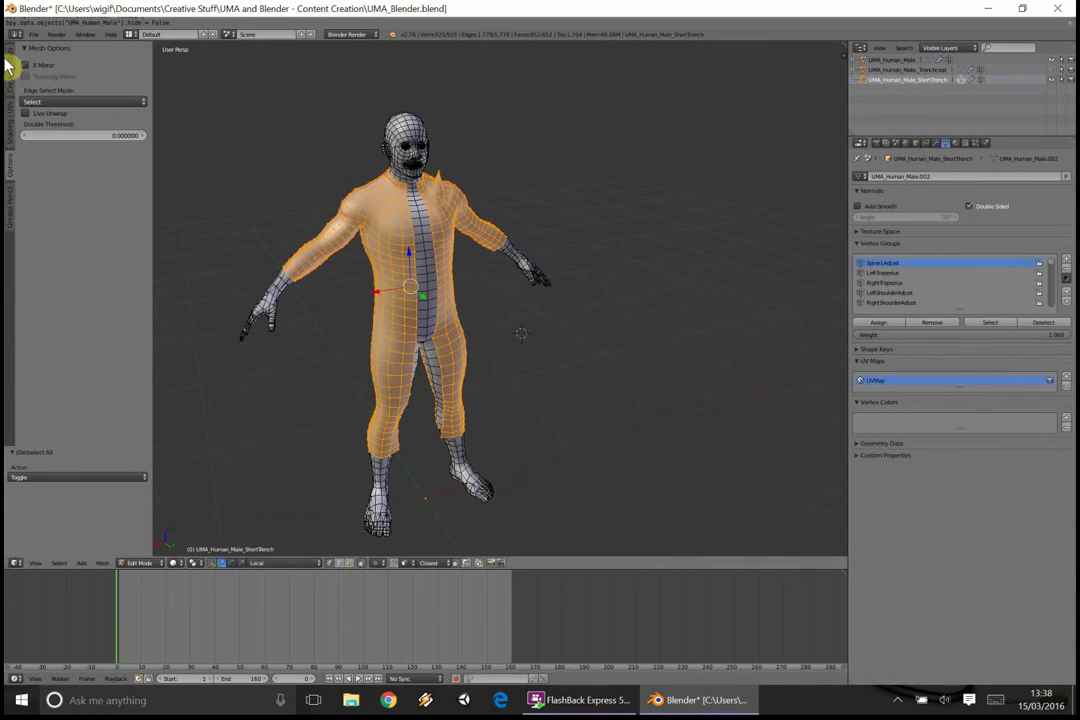
# Apply Shrink/Fatten at -0.033 to the whole coat from the Tools tab
pyautogui.click(10, 90)
pyautogui.click(10, 118)
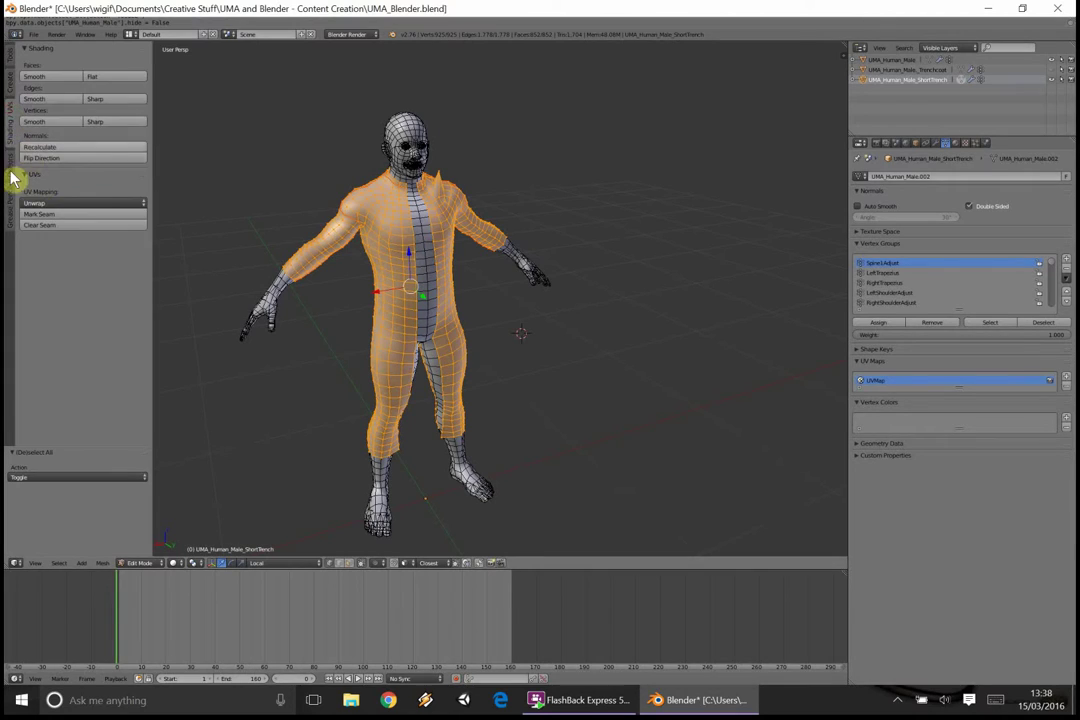
pyautogui.click(10, 155)
pyautogui.click(10, 58)
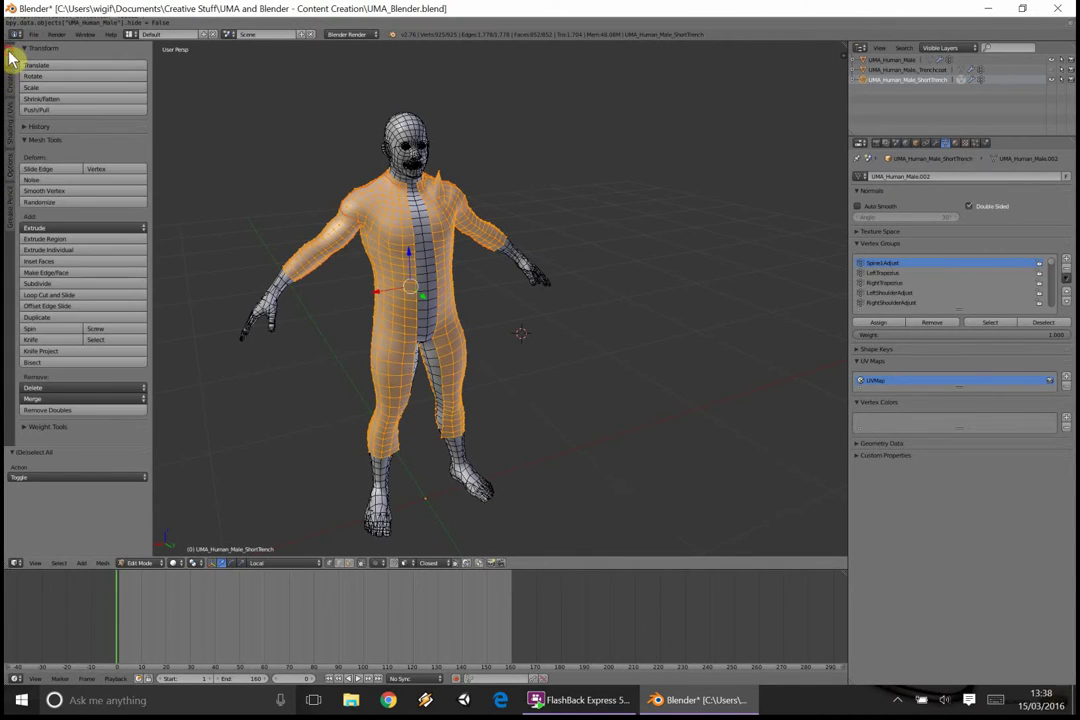
pyautogui.click(63, 104)
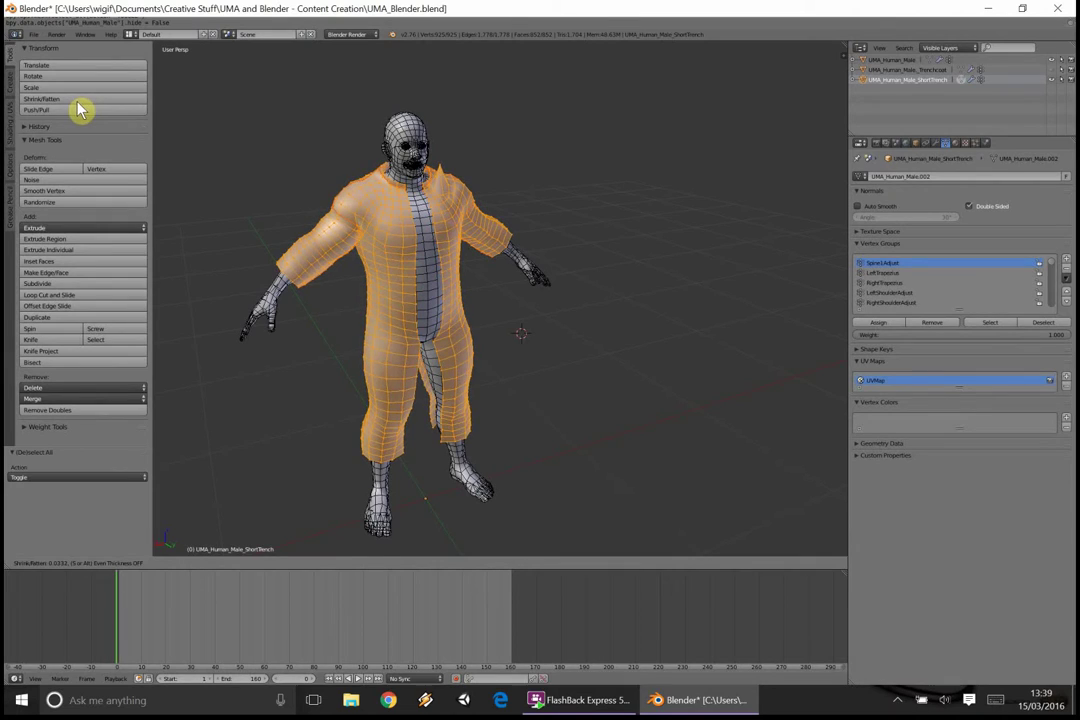
pyautogui.click(80, 110)
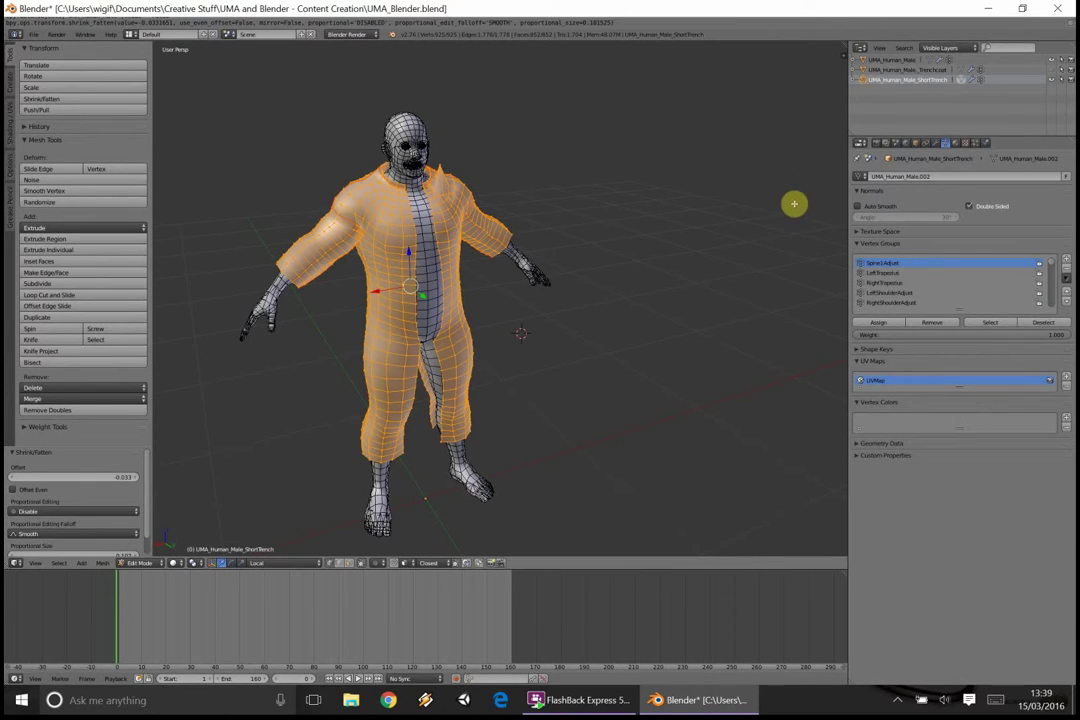
pyautogui.moveTo(487, 169)
pyautogui.mouseDown(button='middle')
pyautogui.moveTo(551, 147)
pyautogui.moveTo(477, 171)
pyautogui.moveTo(505, 165)
pyautogui.mouseUp(button='middle')
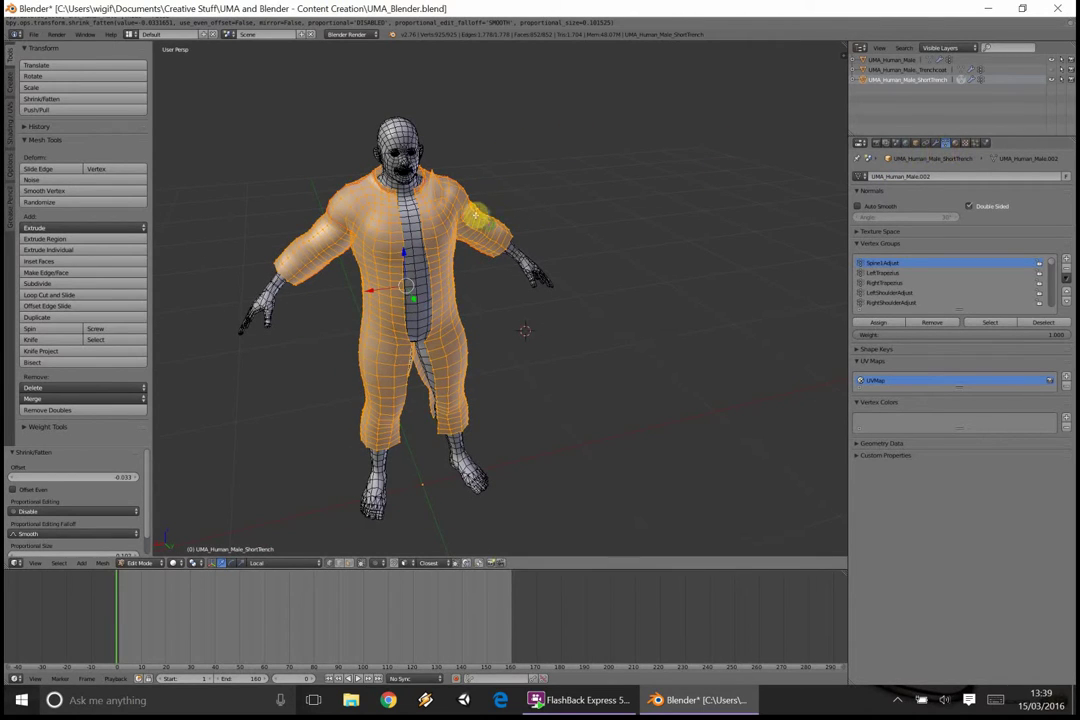
pyautogui.moveTo(475, 217); pyautogui.dragTo(764, 135, button='middle')
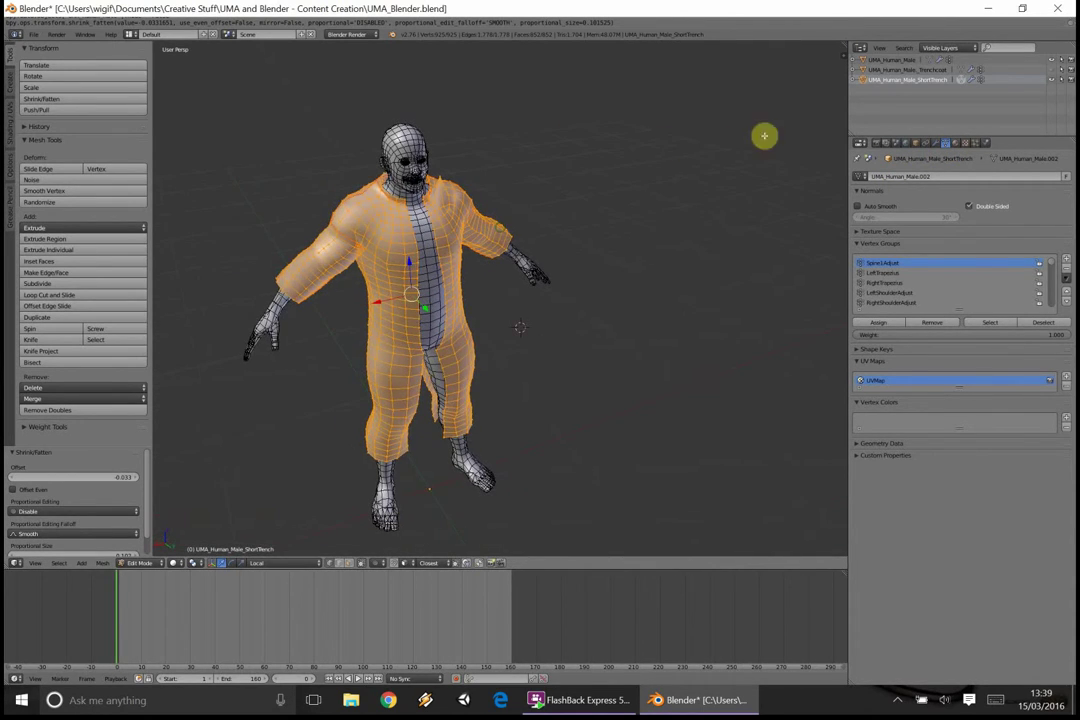
# Add a Solidify modifier to the ShortTrench coat with Thickness 0.0090
pyautogui.click(936, 143)
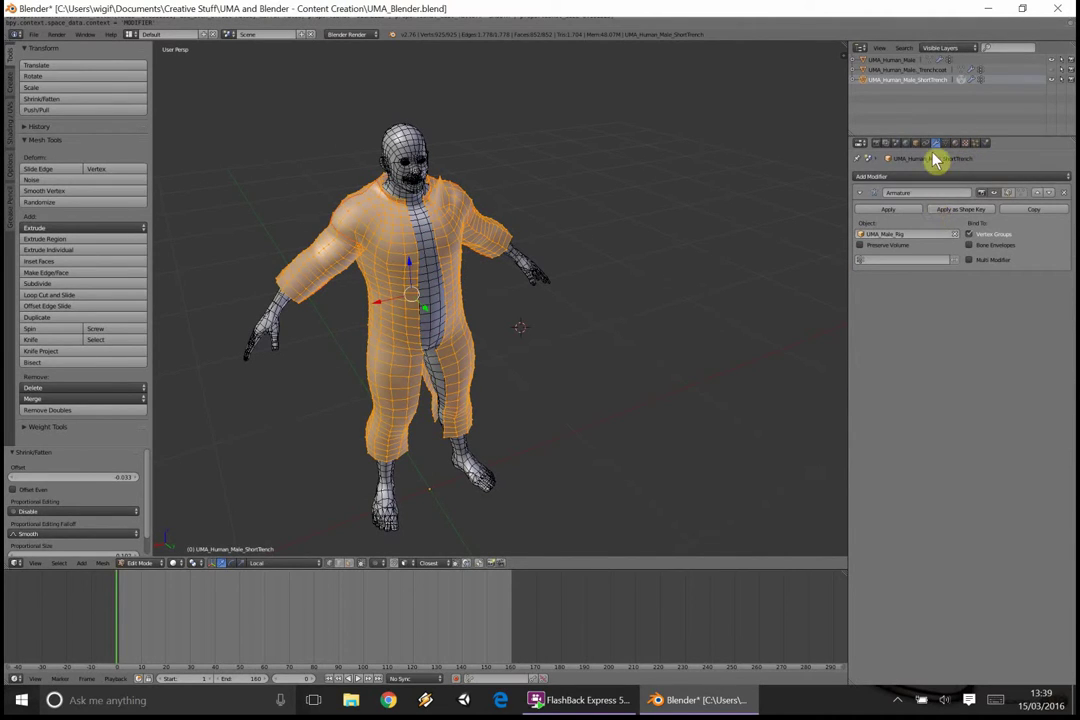
pyautogui.click(910, 178)
pyautogui.click(932, 176)
pyautogui.click(873, 331)
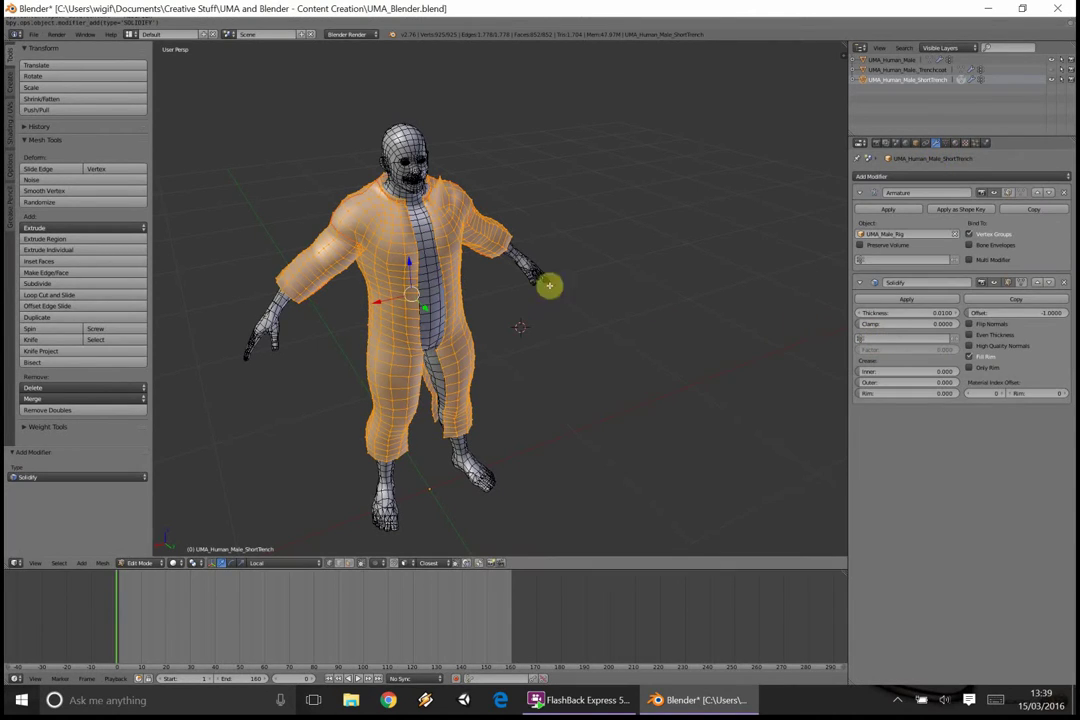
pyautogui.click(923, 314)
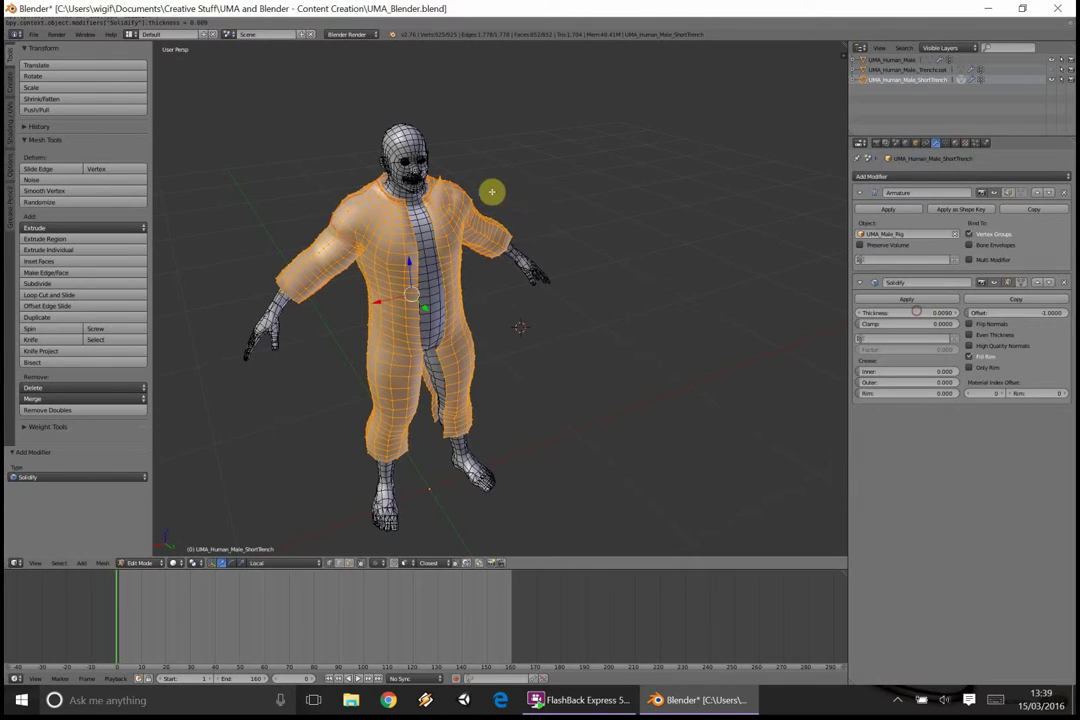
pyautogui.moveTo(492, 190); pyautogui.dragTo(815, 198, button='middle')
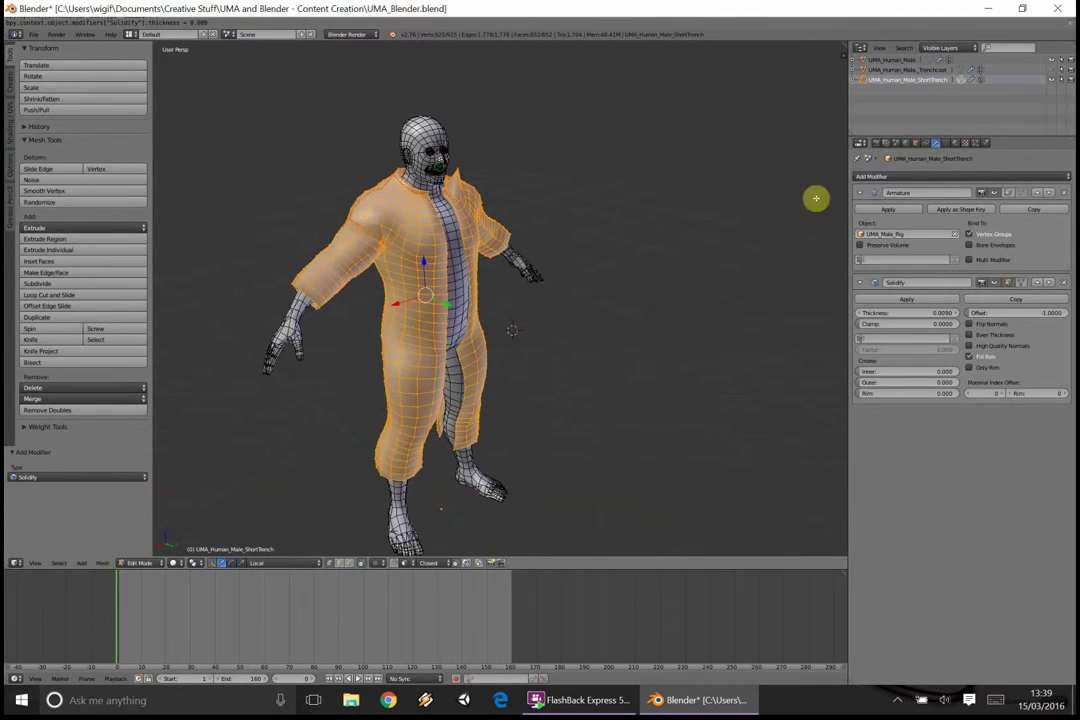
# Switch to Object Mode and apply the Solidify modifier on the ShortTrench coat
pyautogui.click(147, 565)
pyautogui.click(148, 552)
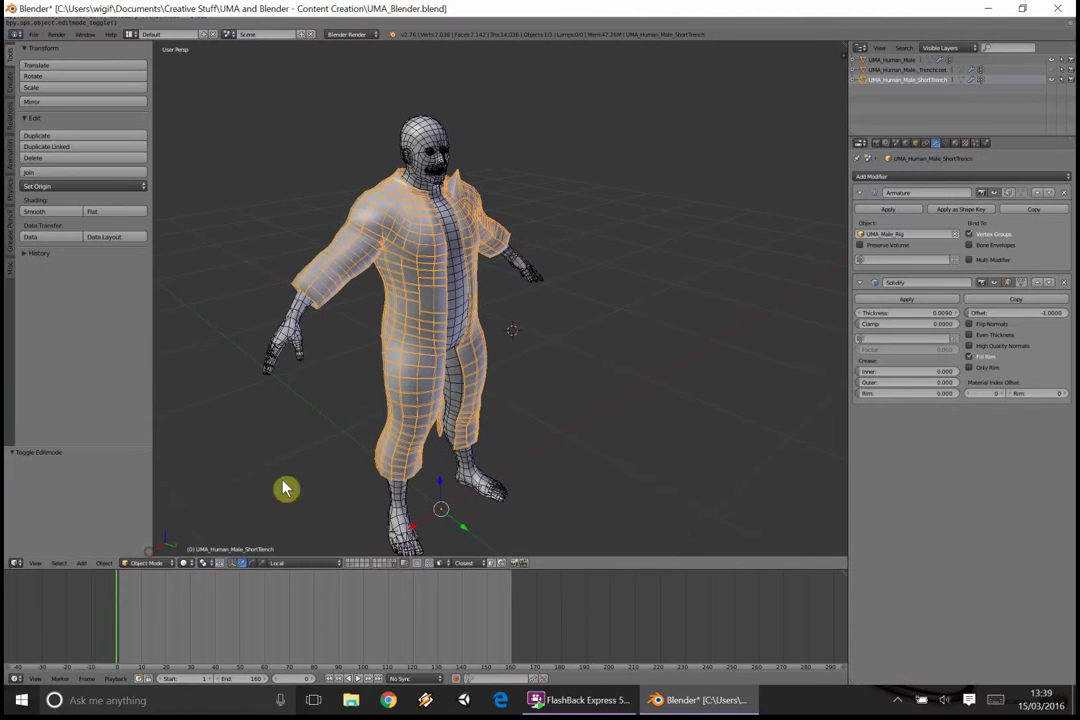
pyautogui.click(932, 302)
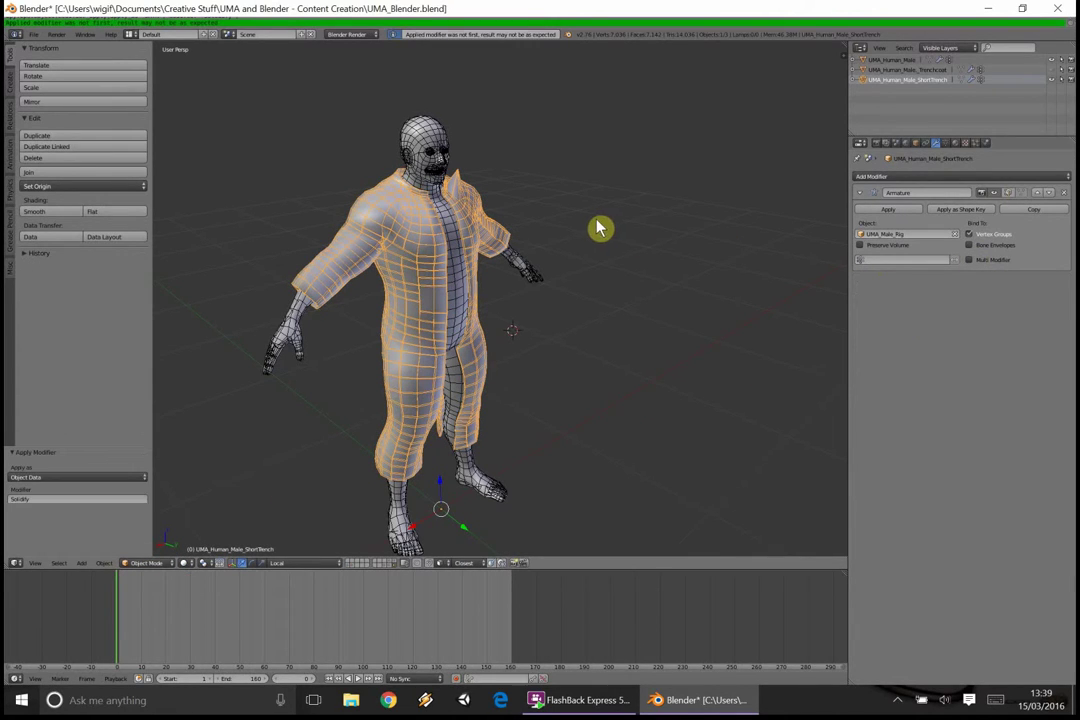
pyautogui.moveTo(549, 215); pyautogui.dragTo(415, 70, button='middle')
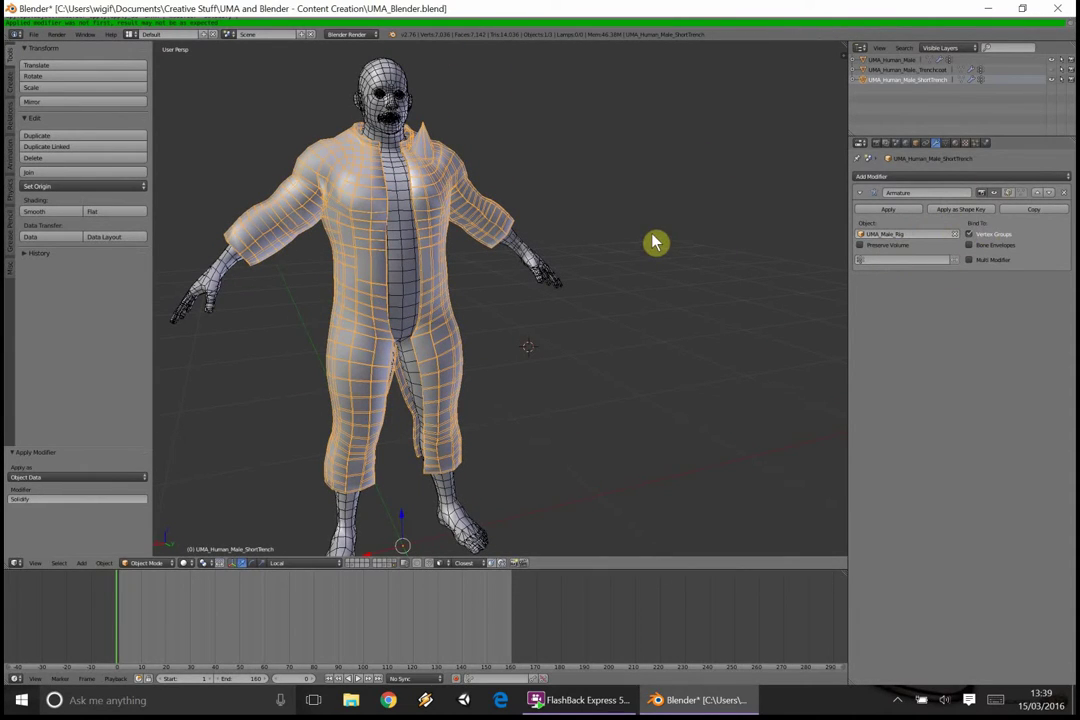
pyautogui.moveTo(436, 234); pyautogui.dragTo(455, 246, button='middle')
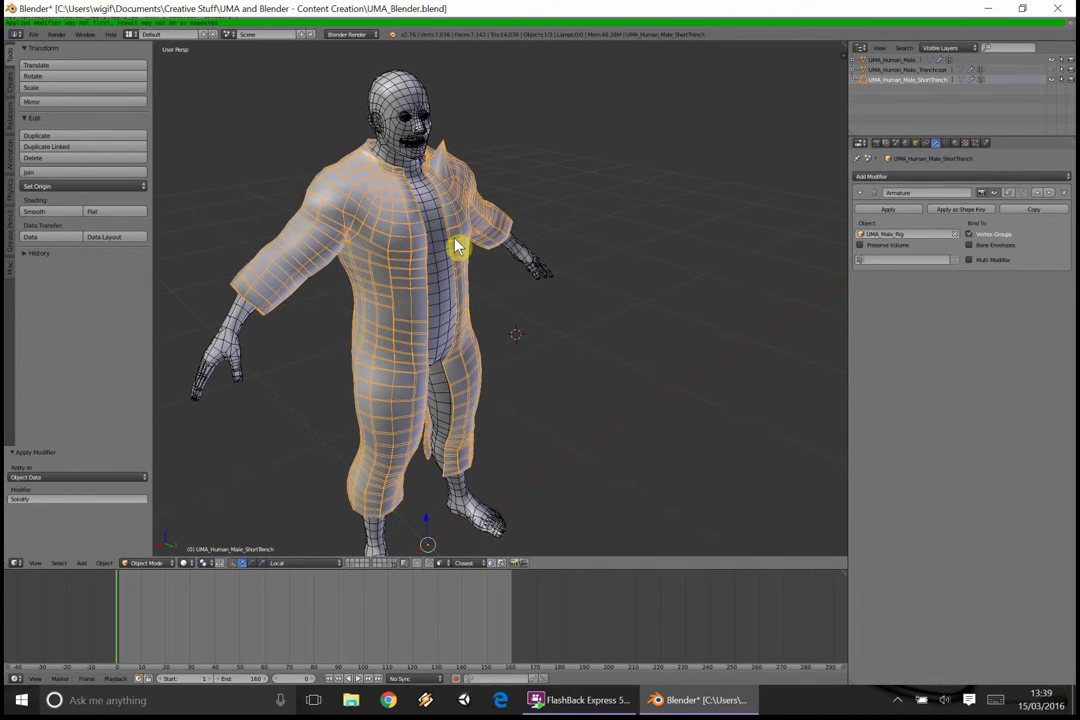
# Unlink the Face, Eyes, Torso, Legs, Hands and Feet materials from UMA_Human_Male_ShortTrench's mesh via the Outliner
pyautogui.click(855, 81)
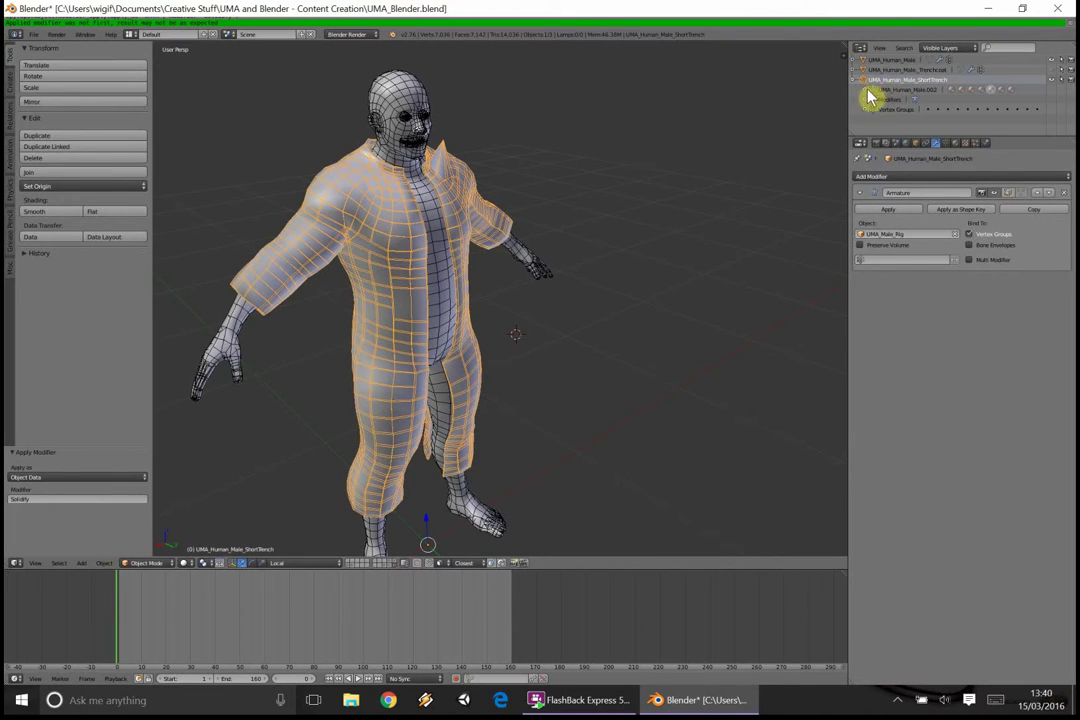
pyautogui.click(866, 98)
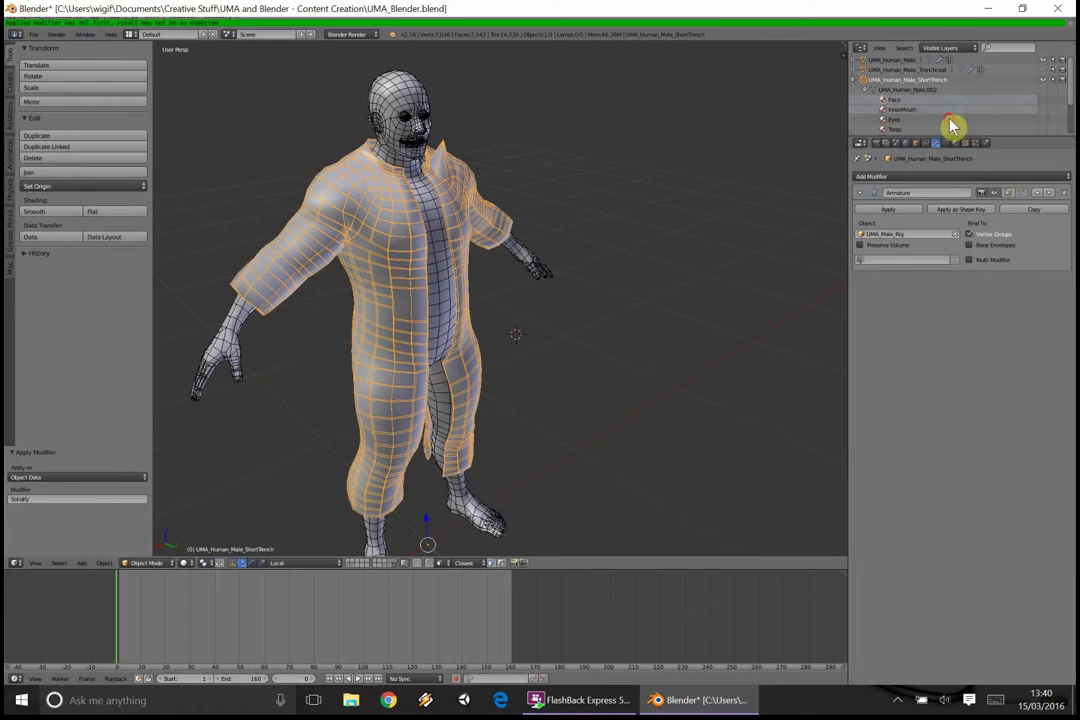
pyautogui.scroll(-1, 958, 113)
pyautogui.scroll(-2, 958, 113)
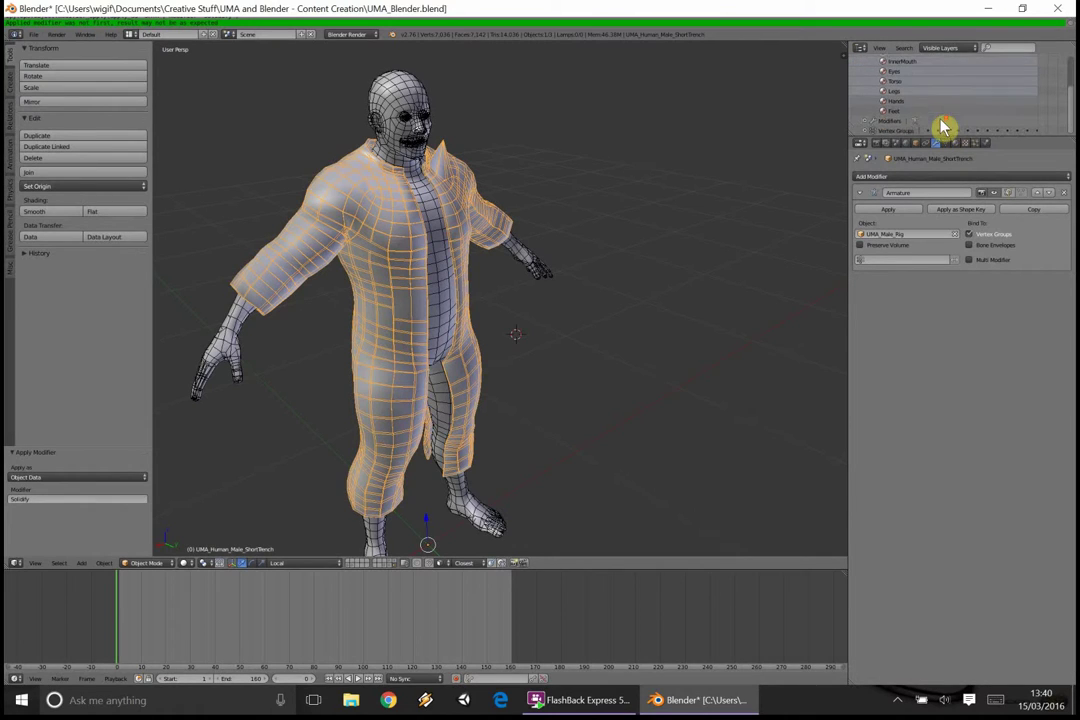
pyautogui.scroll(3, 935, 100)
pyautogui.rightClick(909, 92)
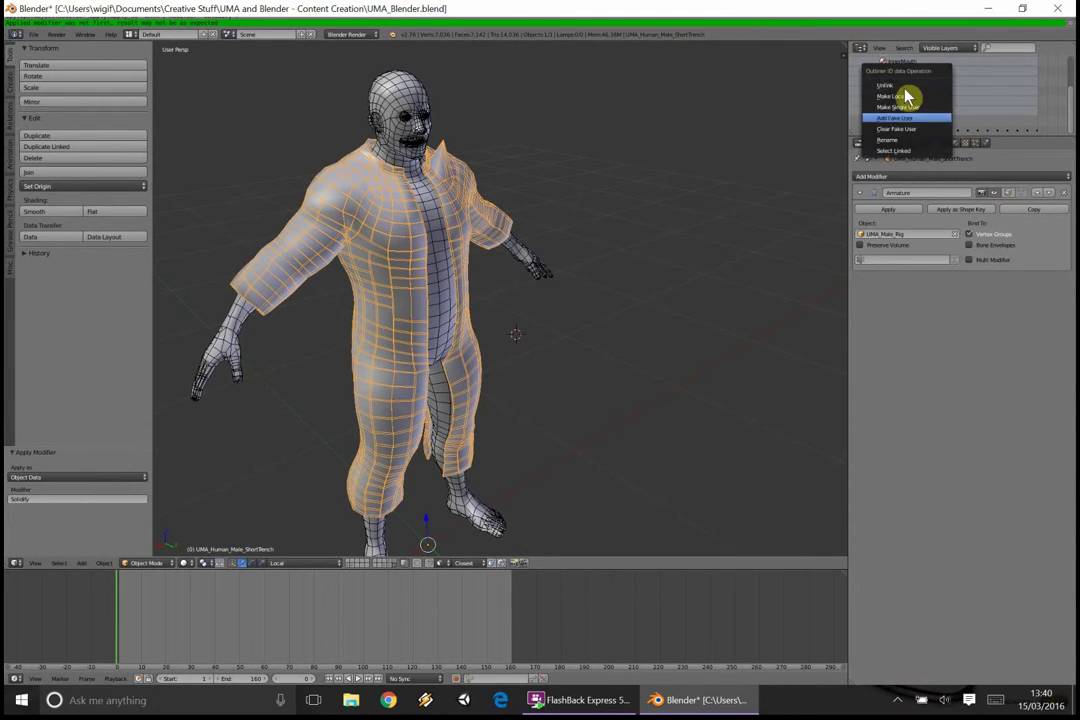
pyautogui.click(911, 89)
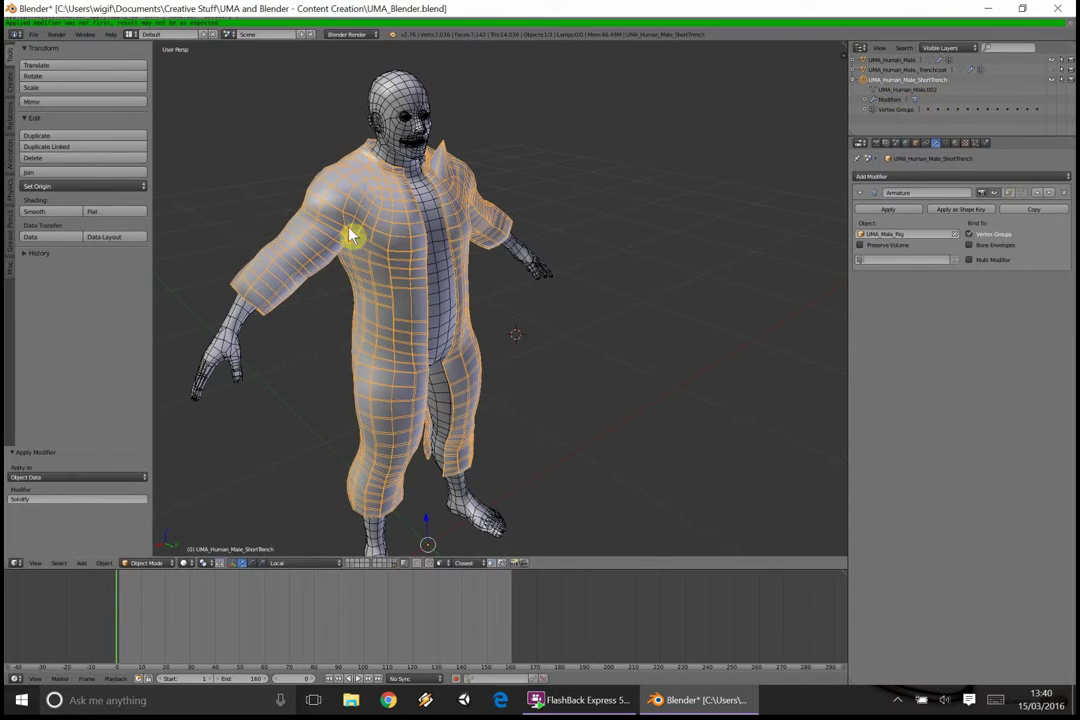
pyautogui.moveTo(352, 236)
pyautogui.mouseDown(button='middle')
pyautogui.moveTo(333, 222)
pyautogui.moveTo(362, 233)
pyautogui.mouseUp(button='middle')
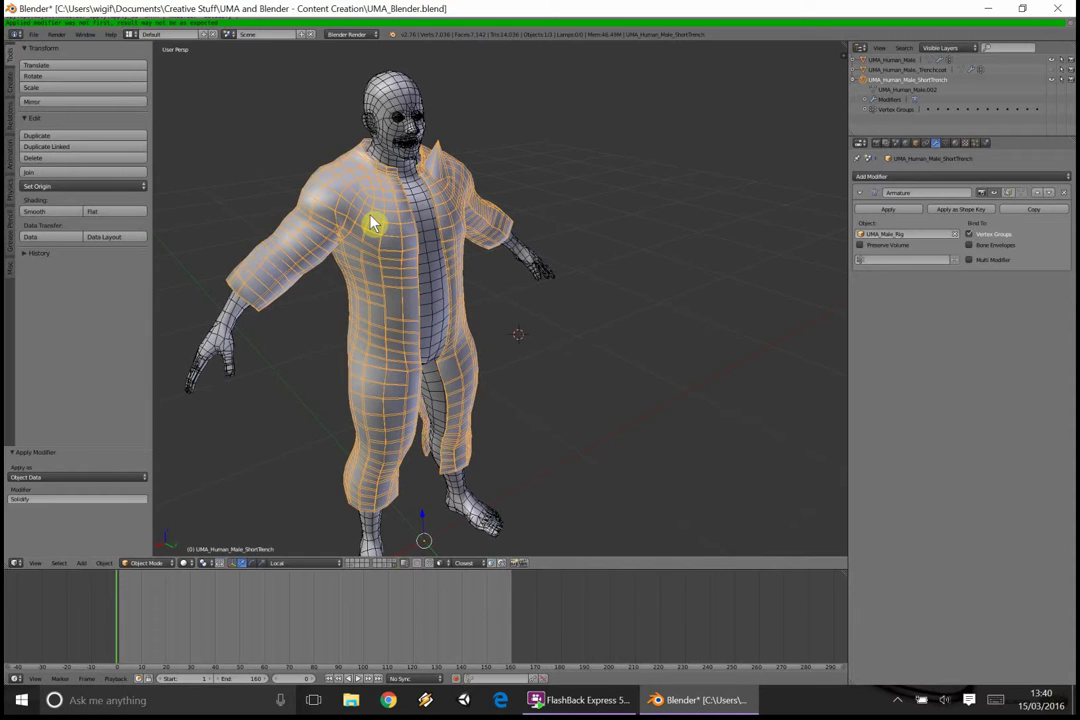
pyautogui.moveTo(370, 222); pyautogui.dragTo(552, 298, button='middle')
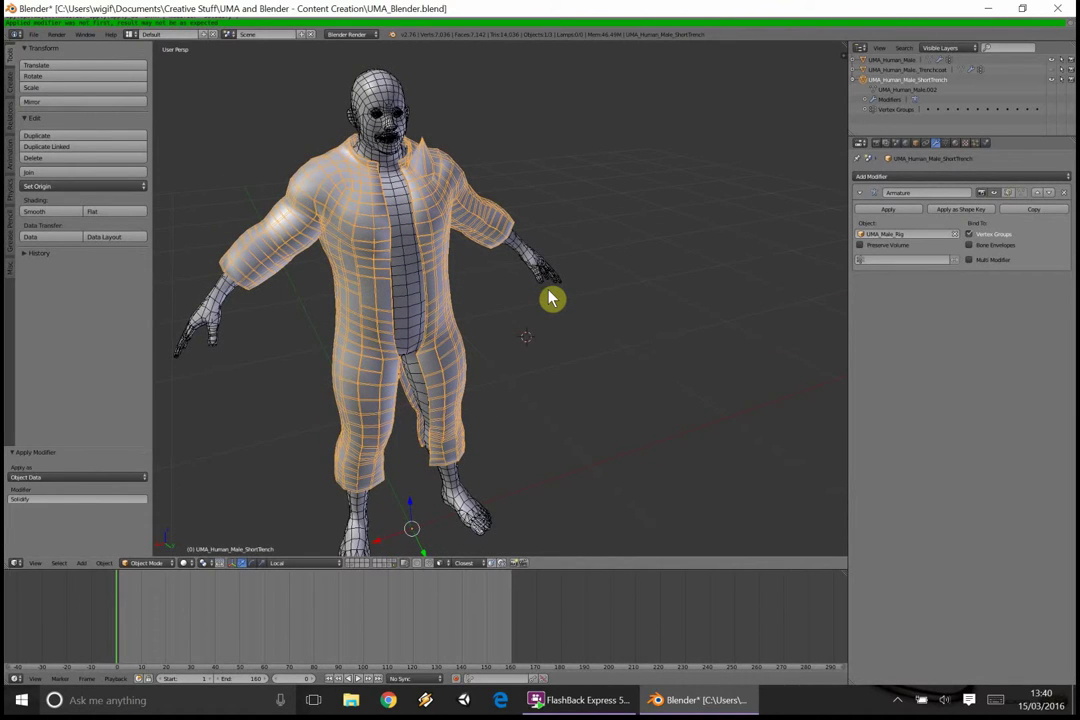